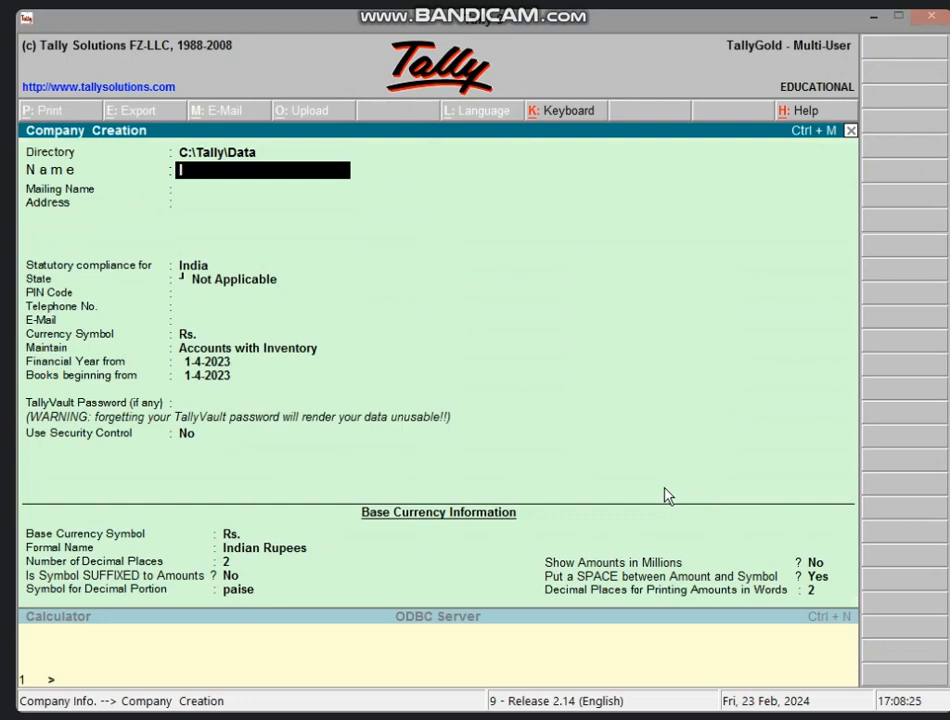
Create company ICIC VIDISHA with address Vidisha, state Madhya Pradesh and its PIN code.
type("VIDISHA")
key("Return")
key("Return")
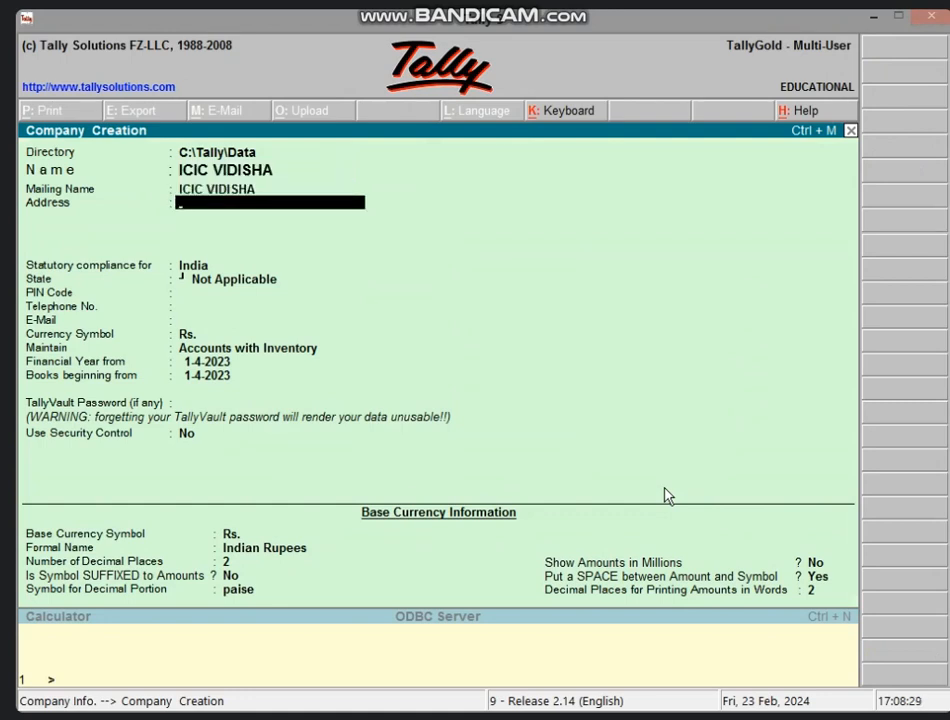
type("VIDISHA")
key("Return")
key("Return")
key("Return")
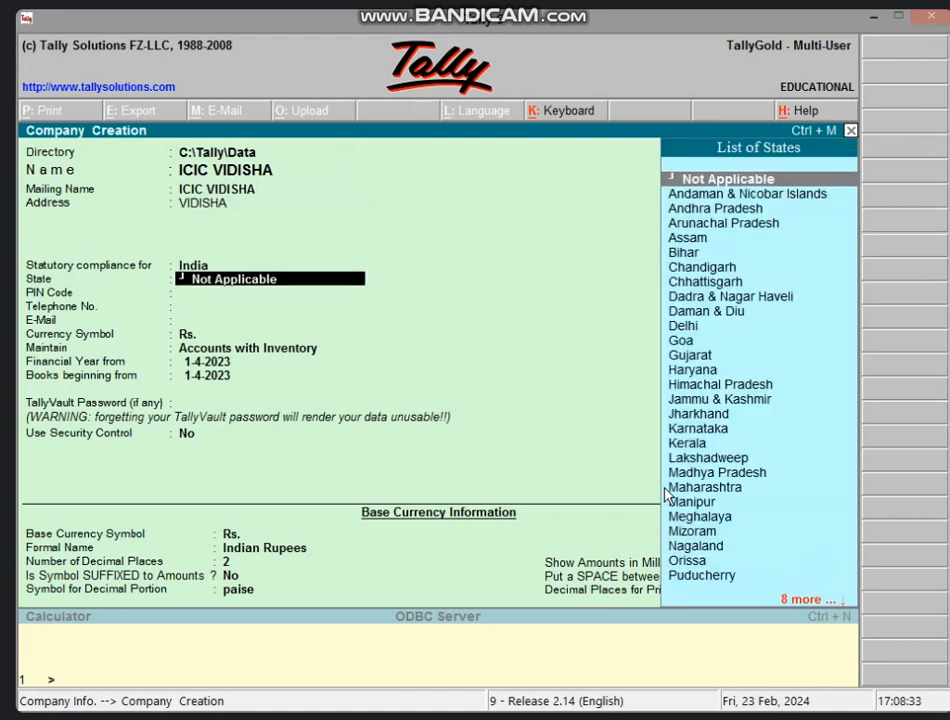
type("MA")
key("Return")
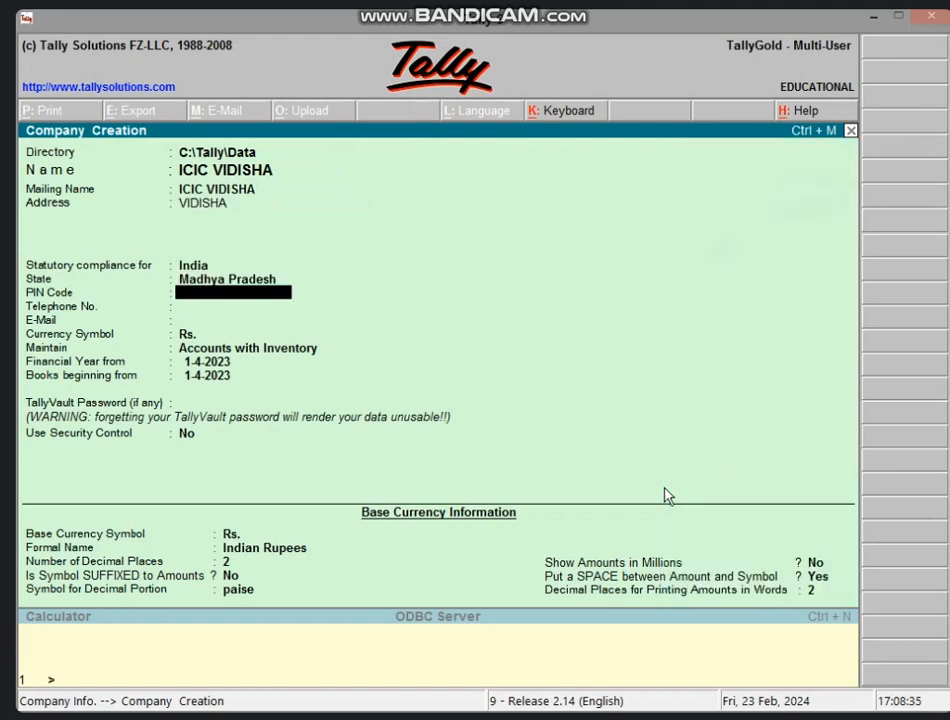
type("464001")
key("Return")
key("Return")
key("Return")
key("Return")
key("Return")
key("Return")
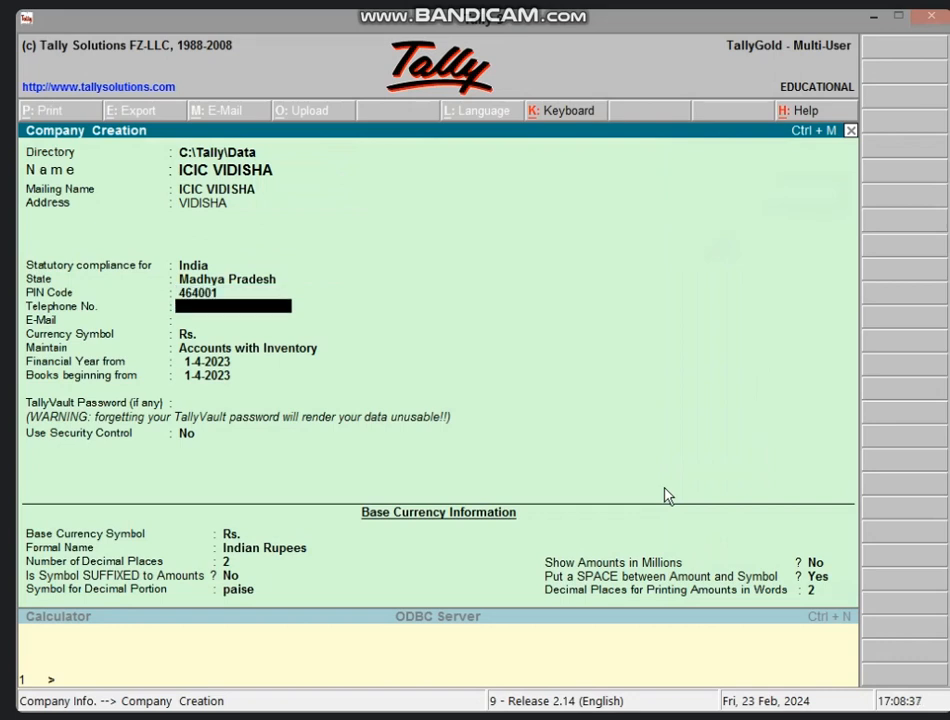
key("Return")
key("Return")
key("Return")
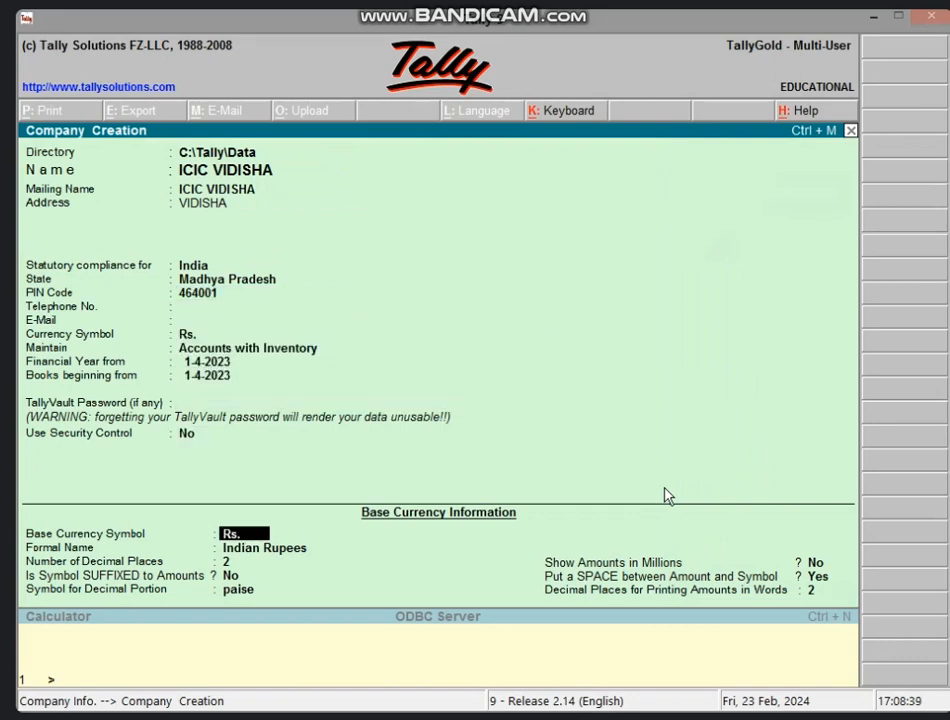
key("ctrl+a")
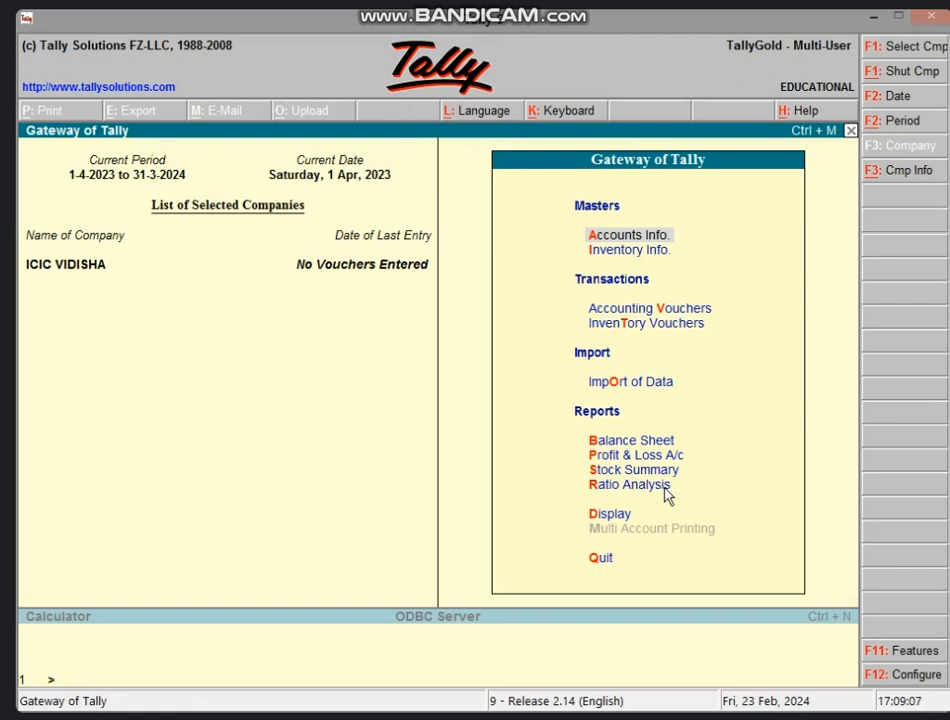
Create the ledger CAPITAL A/C under the Capital Account group.
key("Return")
key("l")
key("Return")
type("CA")
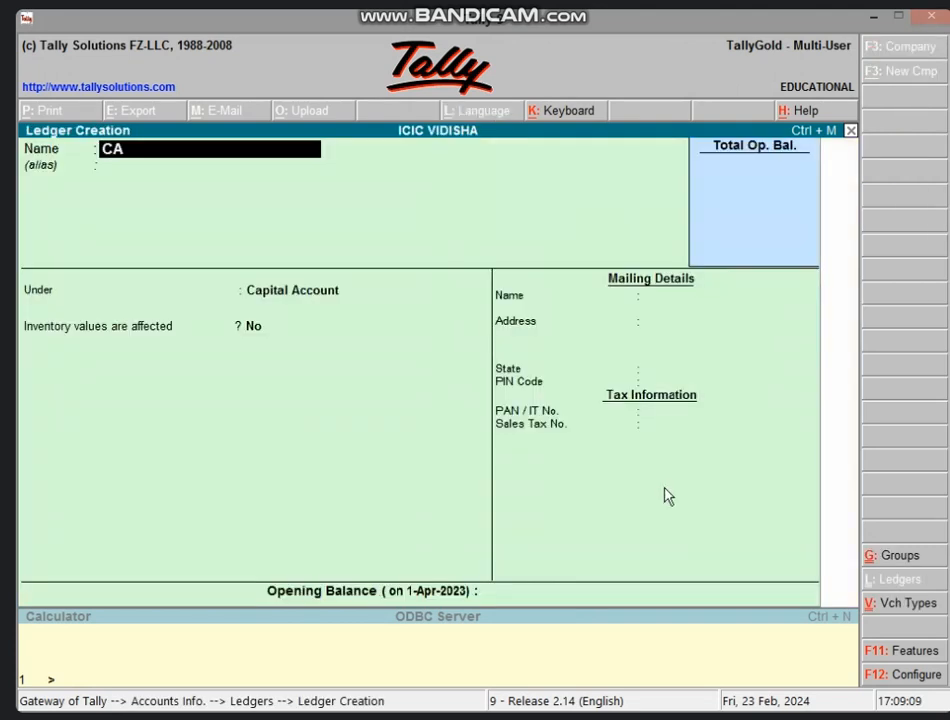
type("PITAL A/C")
key("Return")
key("Return")
key("Return")
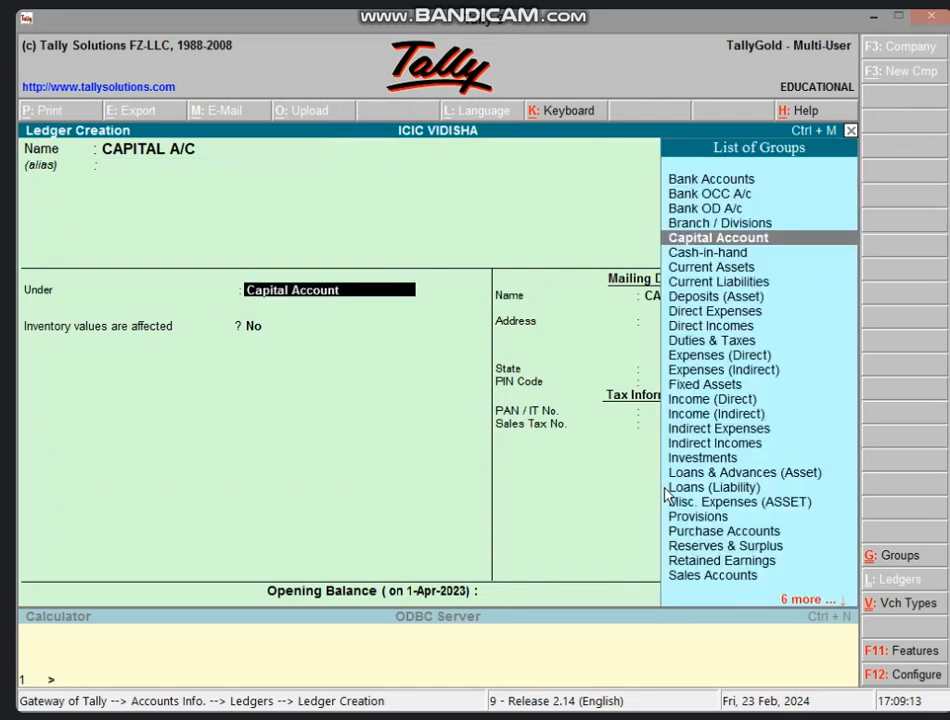
key("Return")
key("Return")
key("Return")
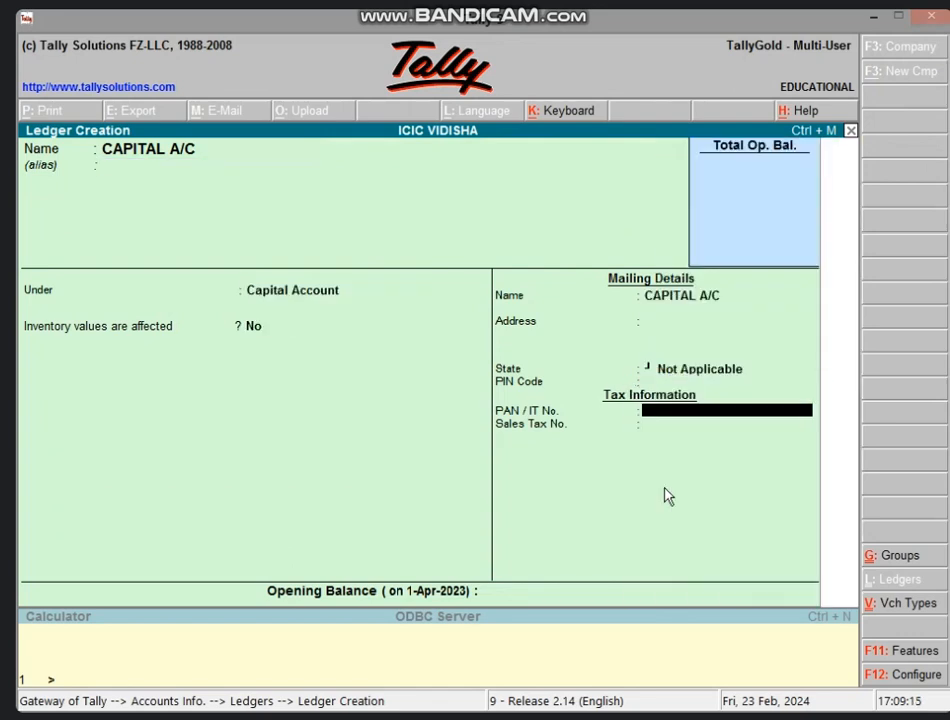
key("Return")
key("Return")
key("Return")
key("Return")
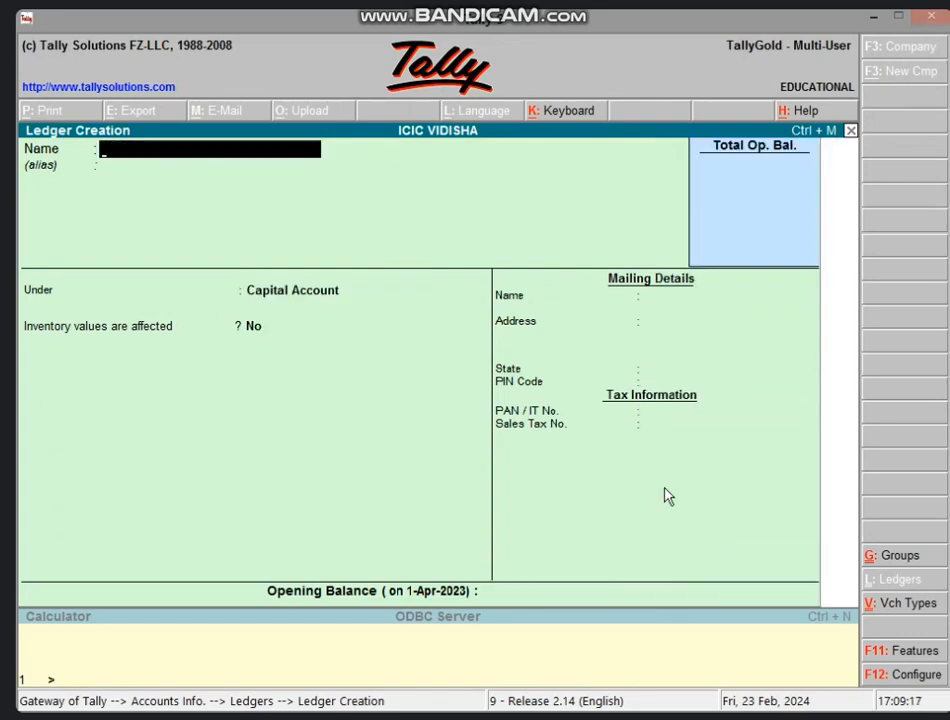
Create the ledger BANK LOAN A/C under Loans (Liability) and return to Accounts Info.
type("BANK LOAN")
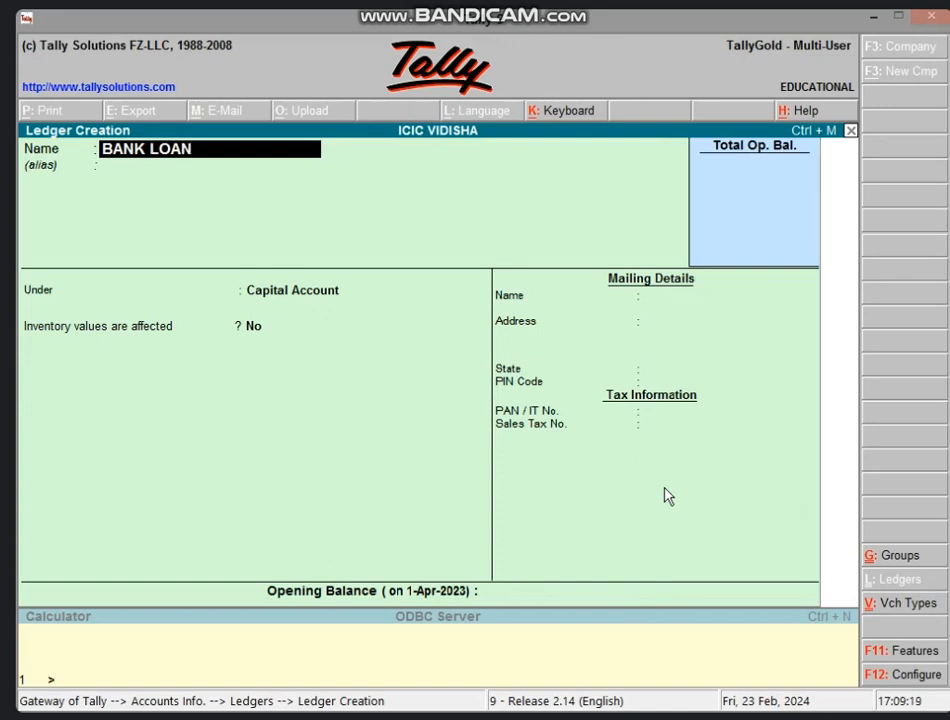
type(" A/C")
key("Return")
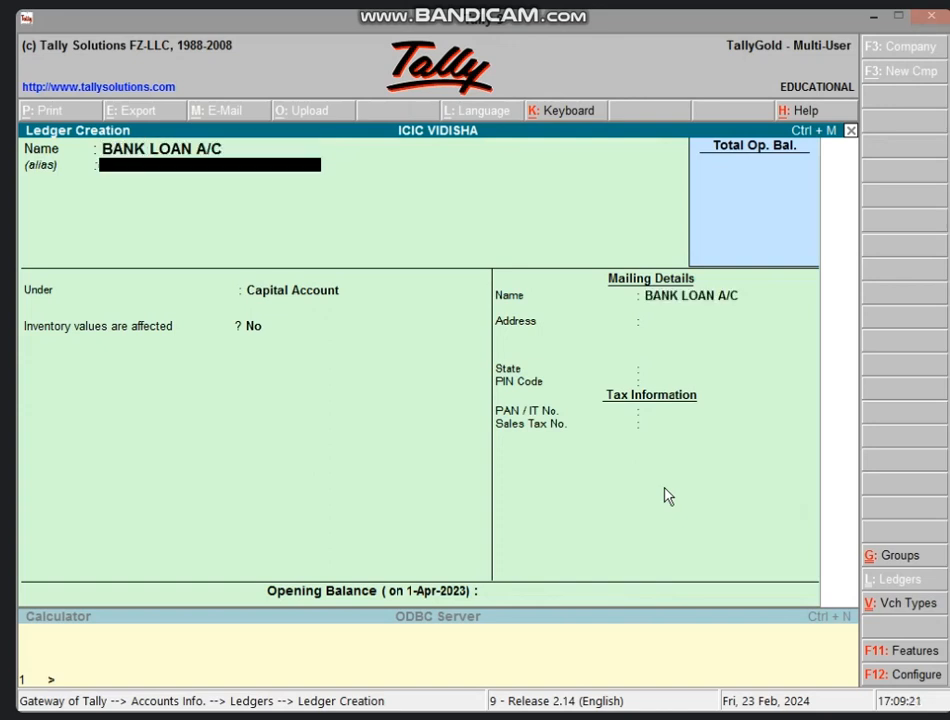
key("Return")
type("LOAN")
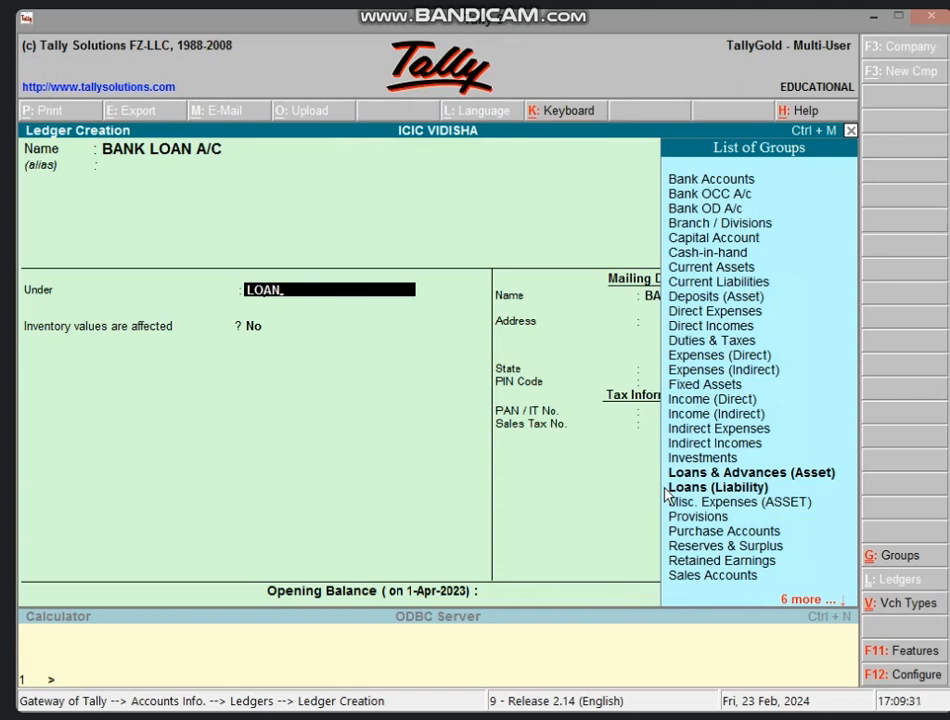
key("Down")
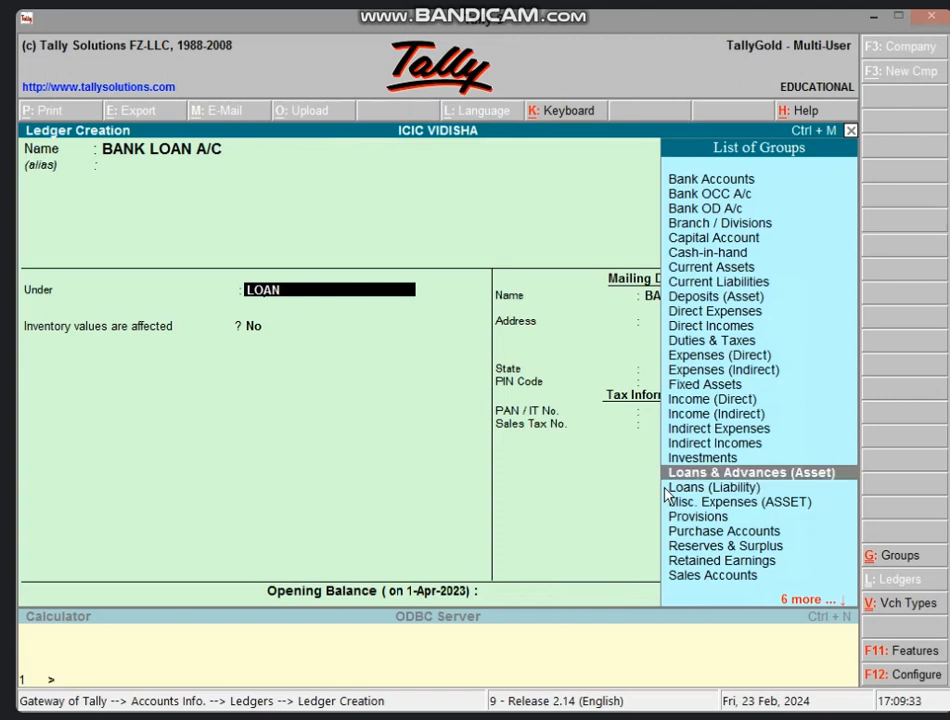
key("Down")
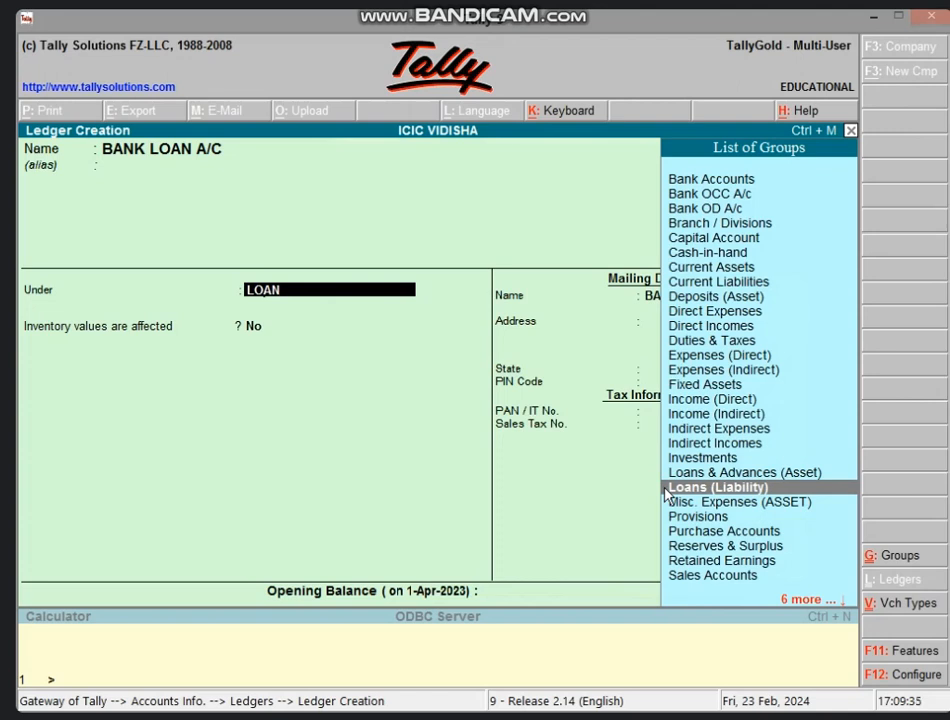
key("Return")
key("Return")
key("Return")
key("Return")
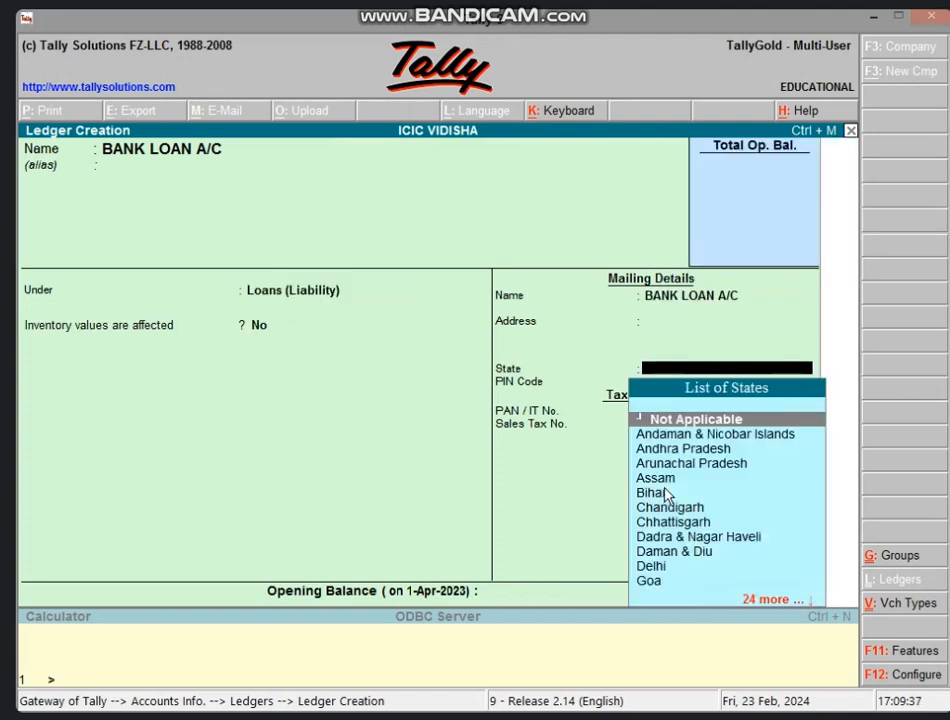
key("Return")
key("Return")
key("Return")
key("Return")
key("Return")
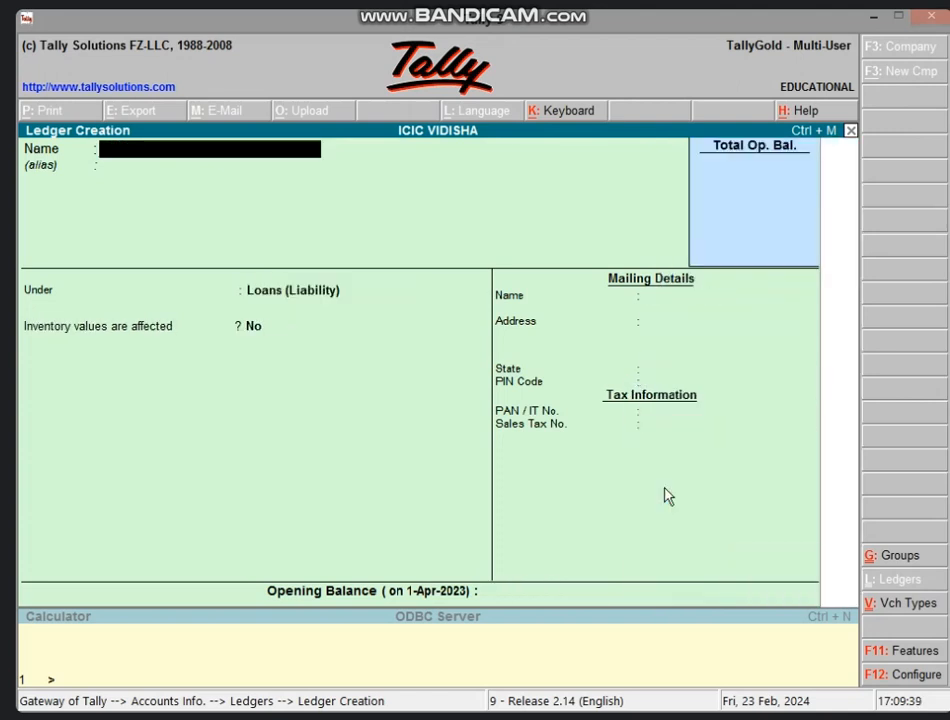
key("Escape")
key("Return")
key("Escape")
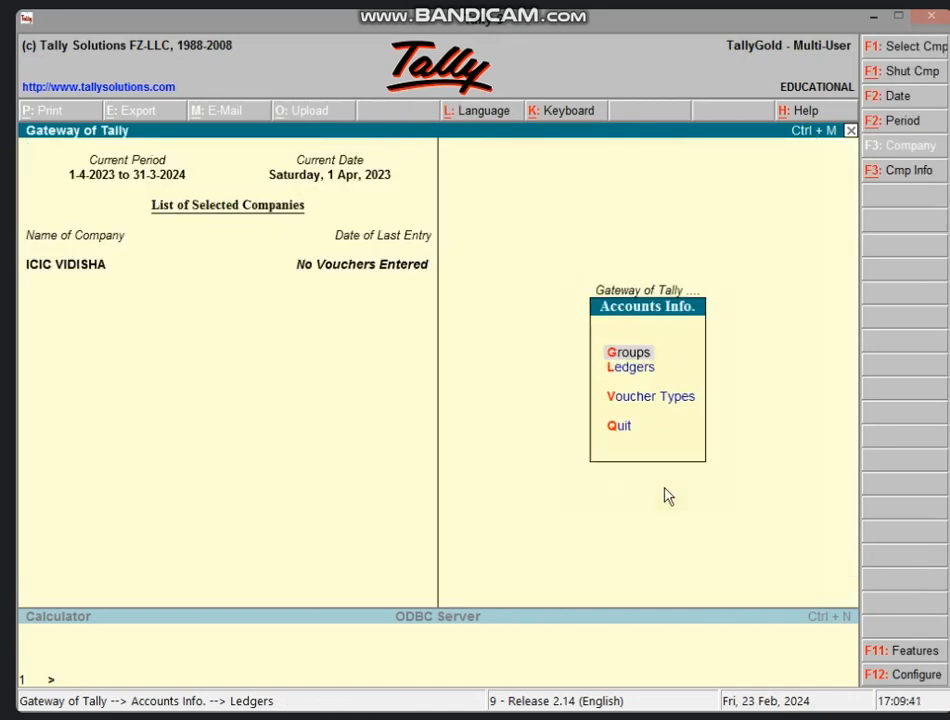
Start a Receipt voucher crediting CAPITAL A/C with 5,00,000.
key("Escape")
key("v")
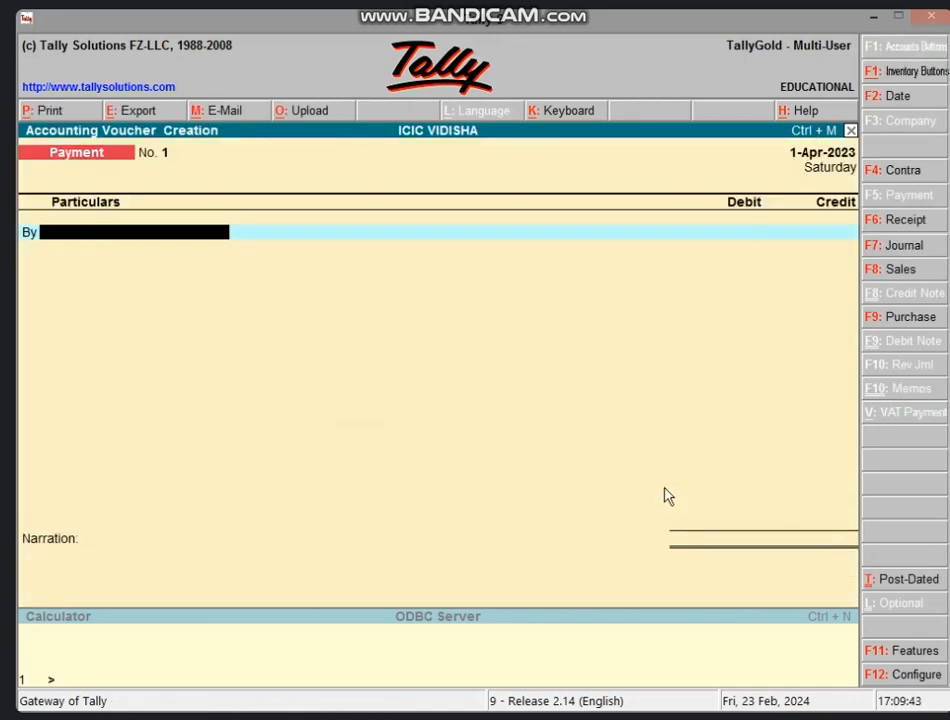
key("F6")
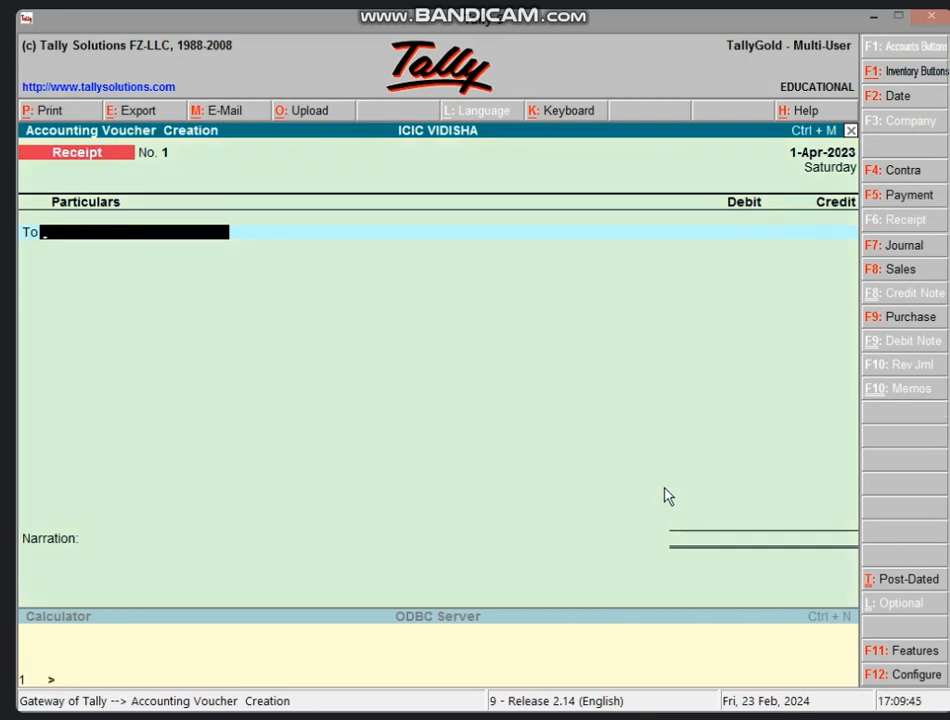
type("CA")
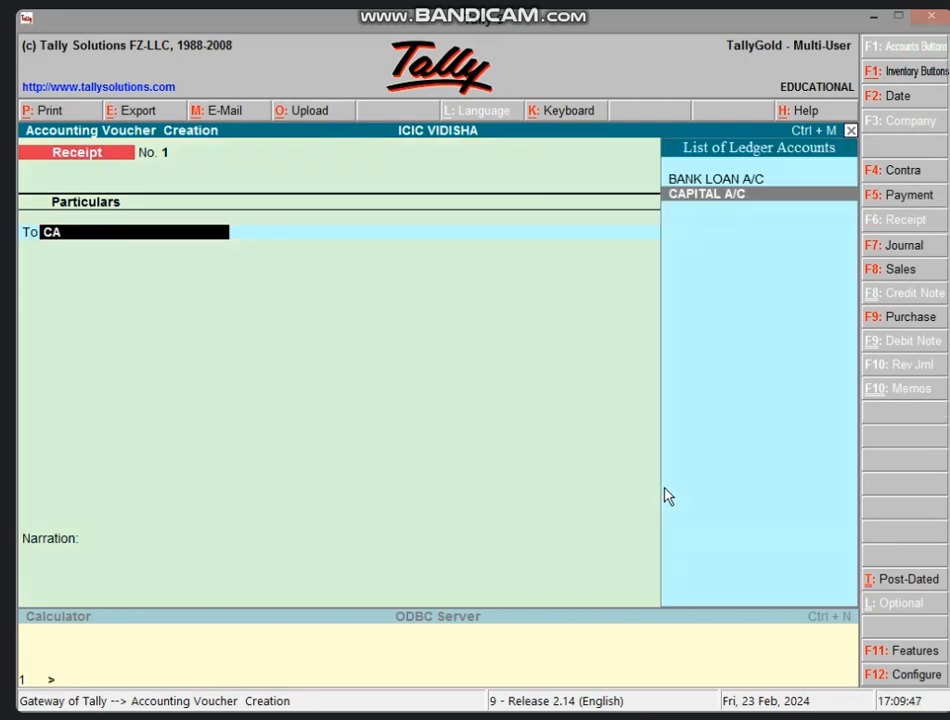
key("Return")
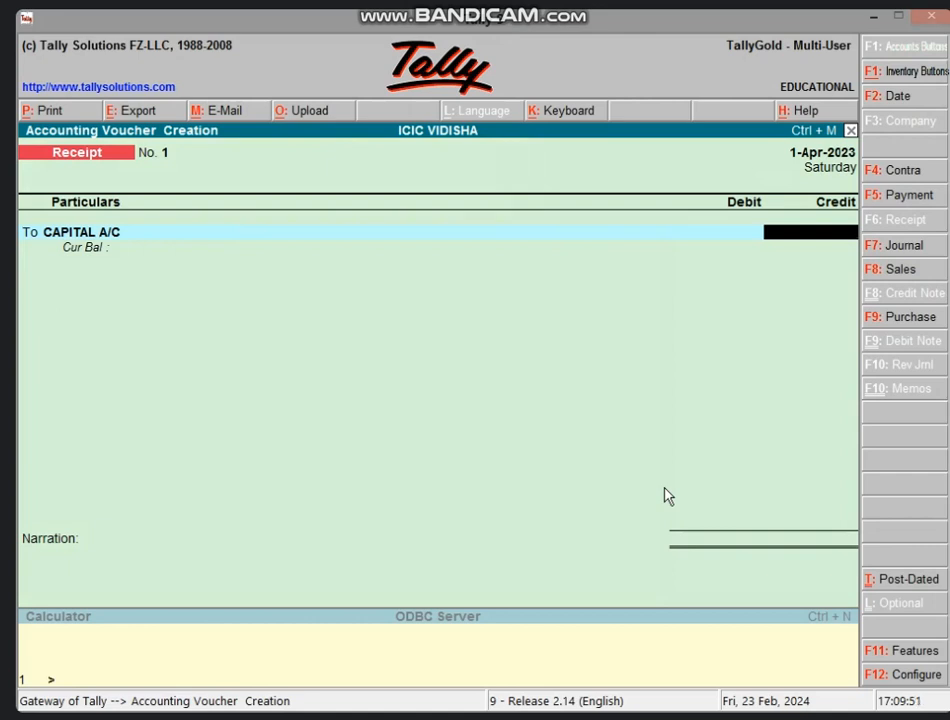
type("500000")
key("Return")
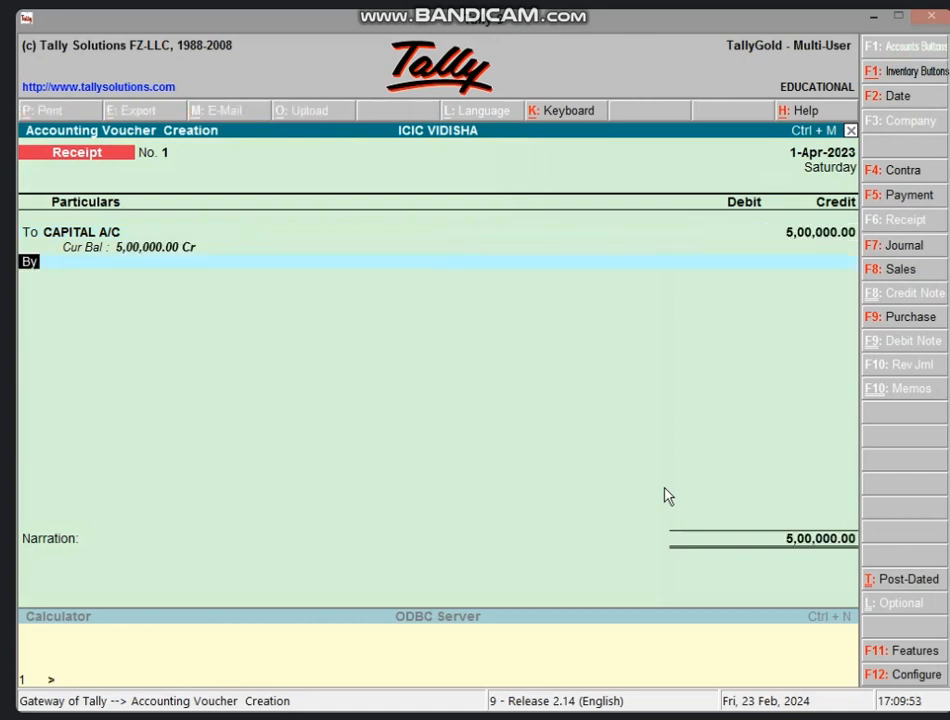
Credit BANK LOAN A/C 5,00,000, debit Cash 10,00,000 and save receipt voucher No. 1.
type("t")
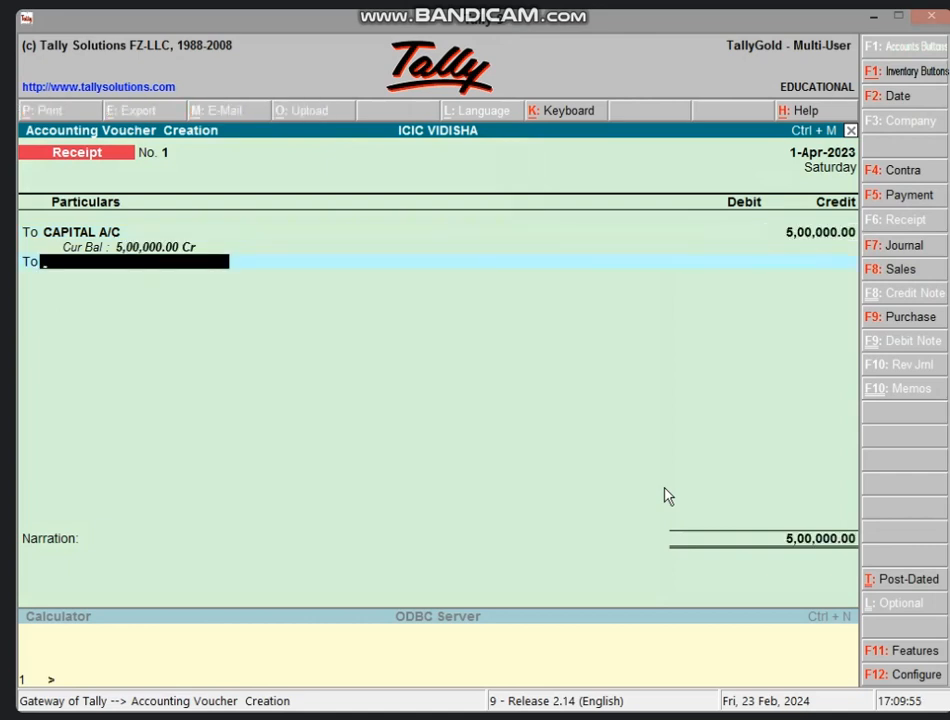
type("BA")
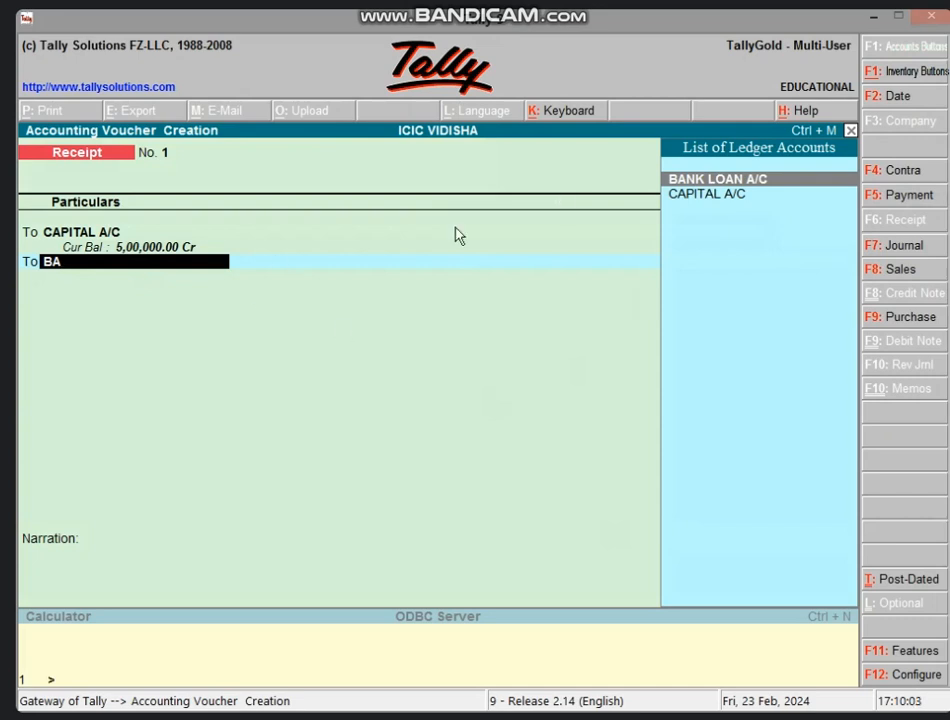
key("Return")
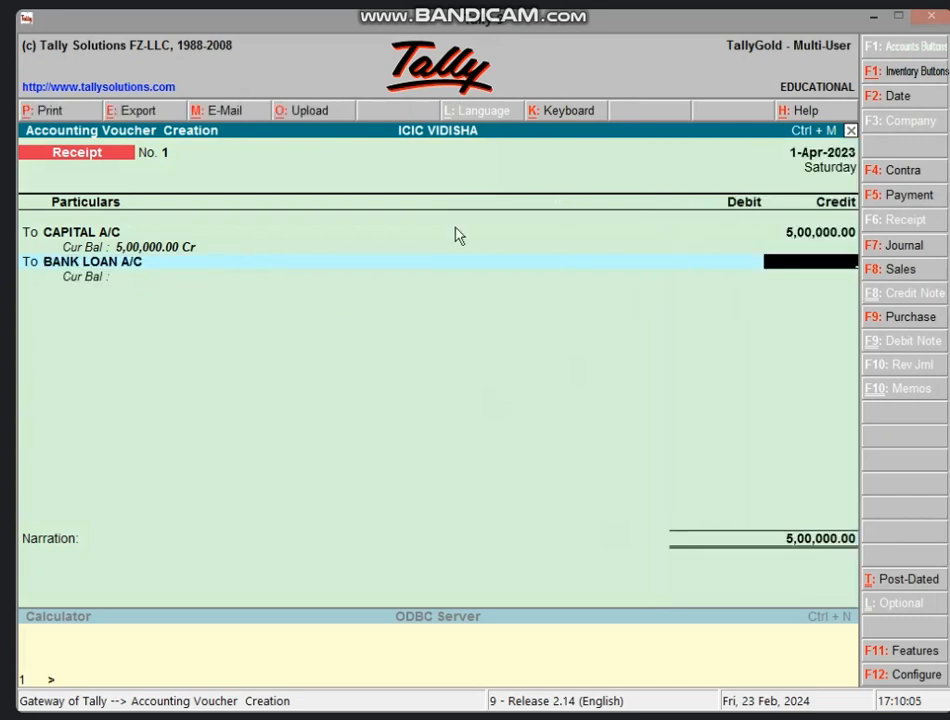
type("500000")
key("Return")
type("CAS")
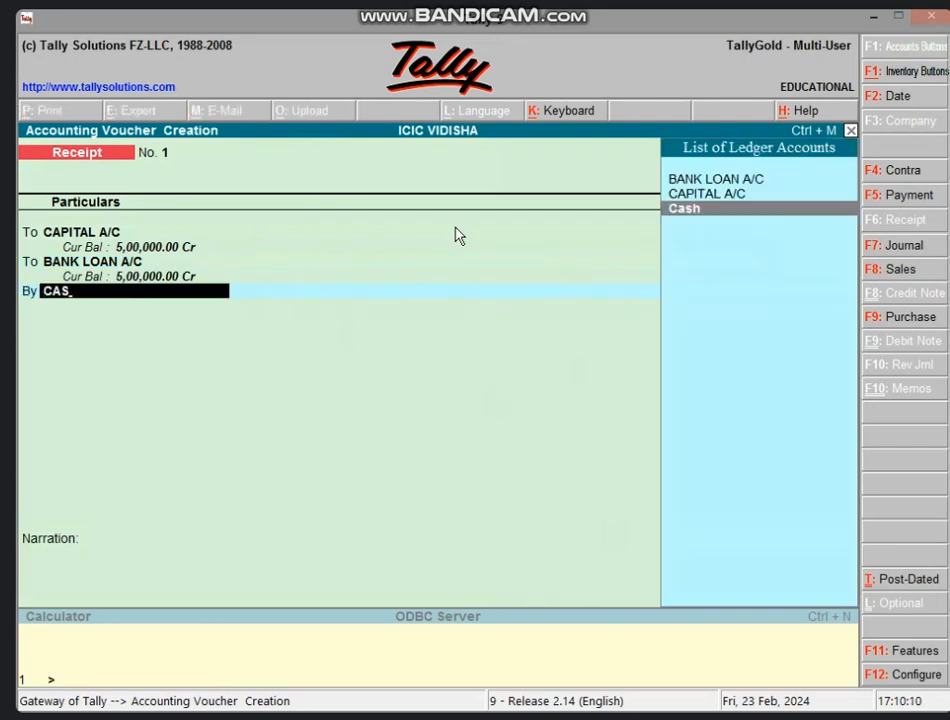
key("Return")
key("Return")
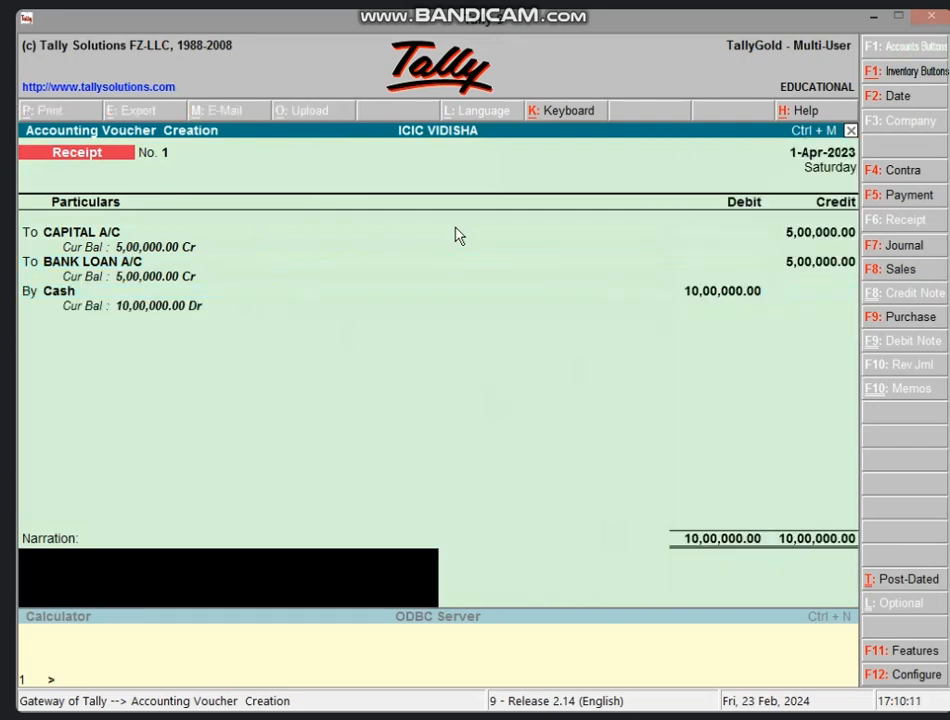
key("Return")
key("Return")
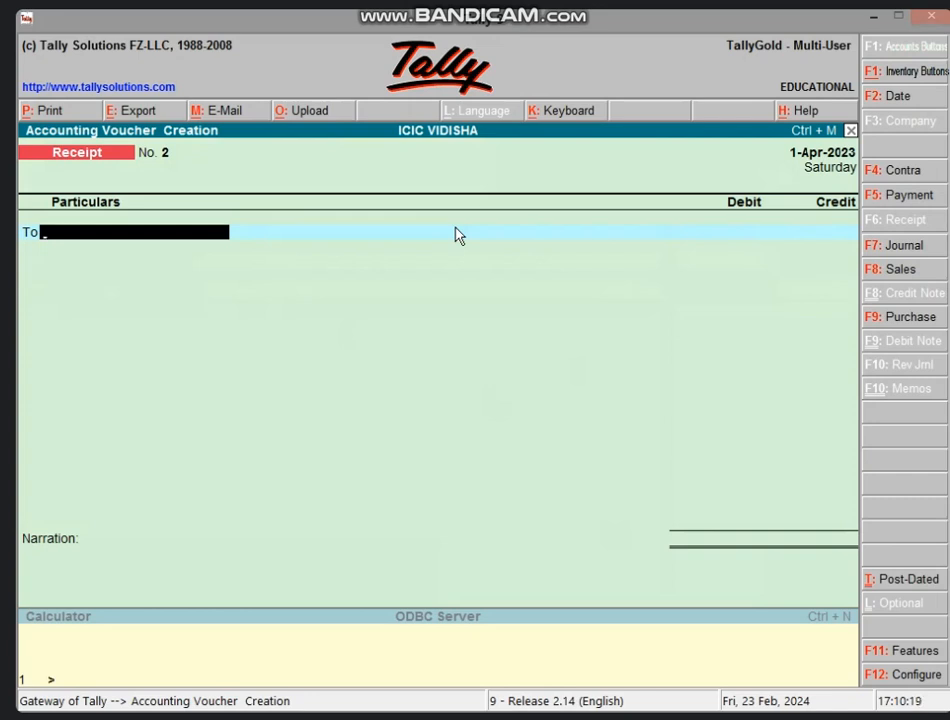
Start Purchase voucher No. 1 in As Voucher form with Cash on the To line.
key("F9")
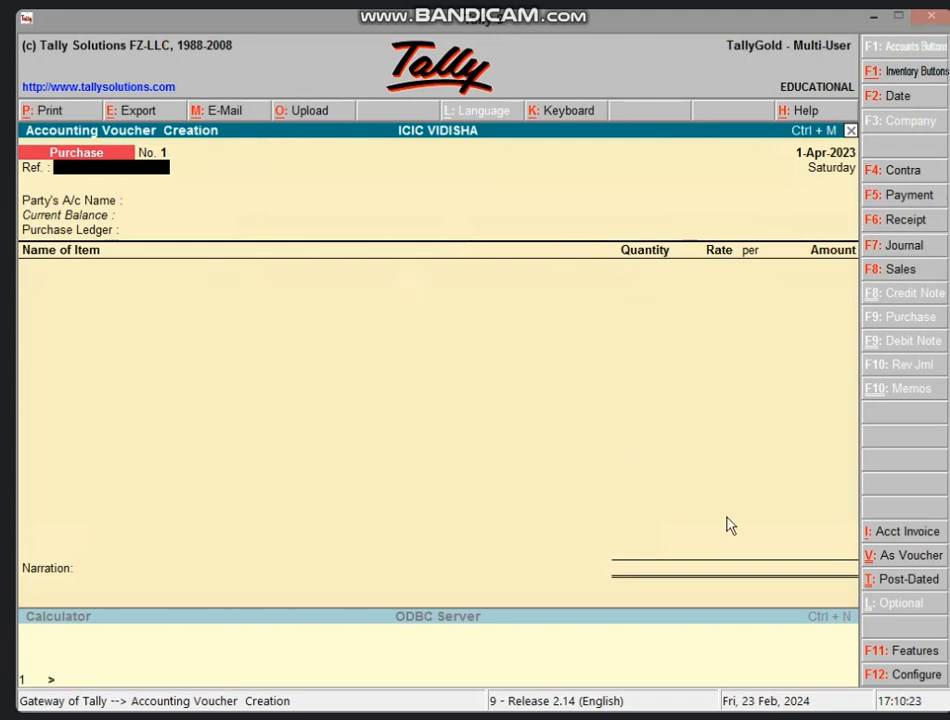
left_click(868, 556)
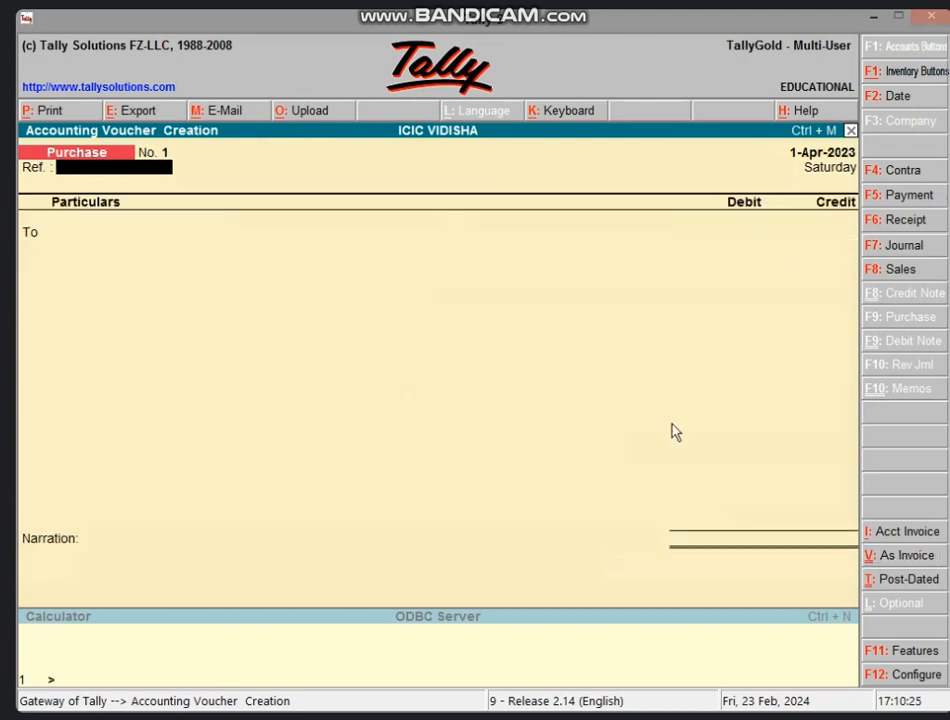
key("Return")
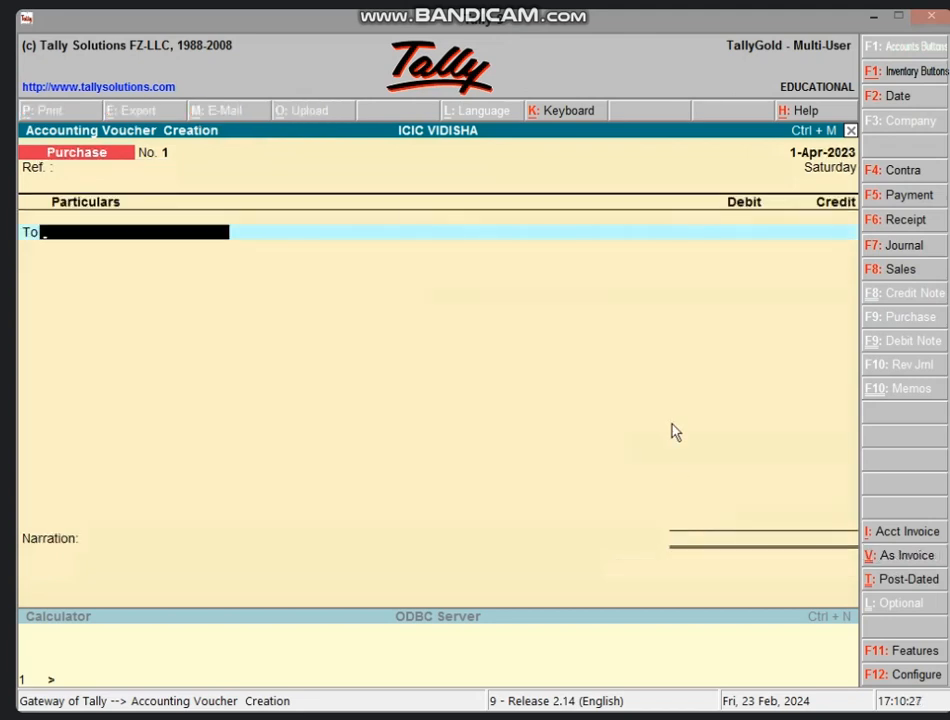
type("CA")
key("Return")
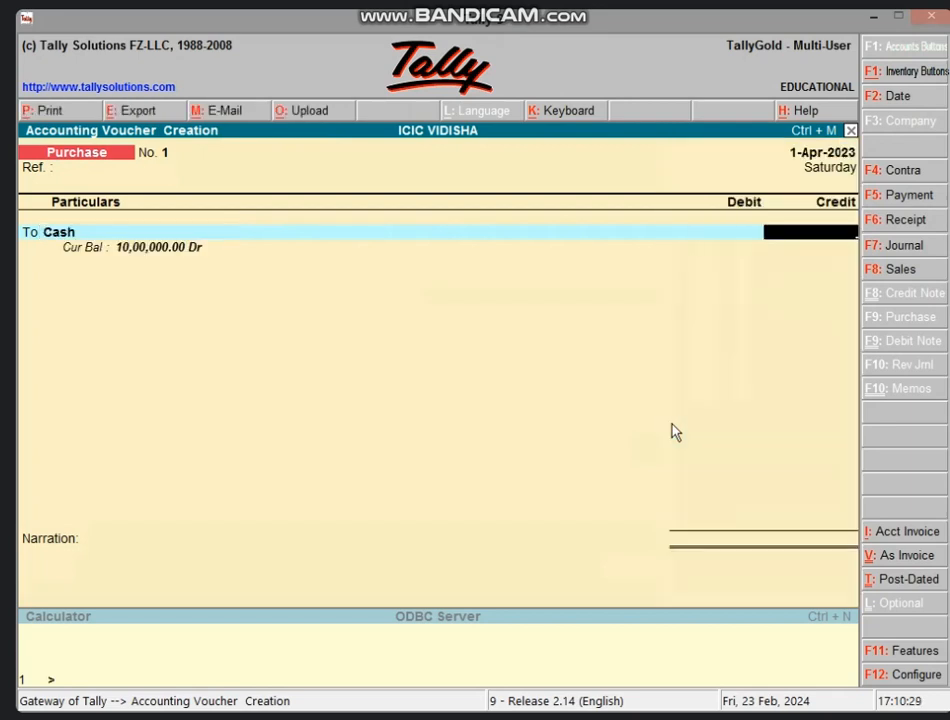
key("ctrl+n")
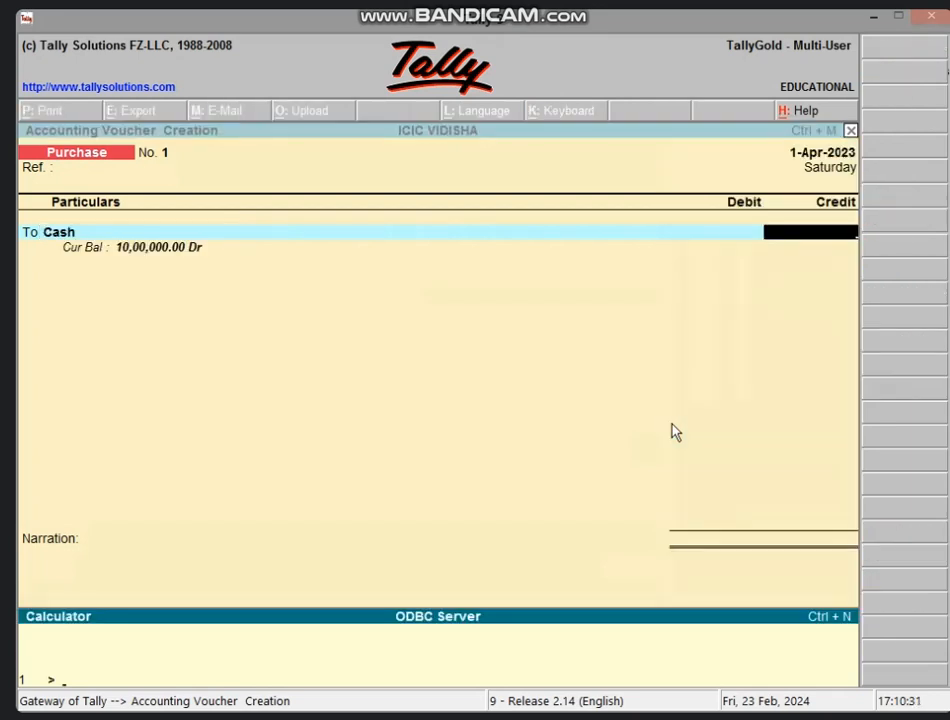
Calculate 3% of 95,000 as 2,850, leaving 92,150.
type("95000*")
type("3/100")
key("Return")
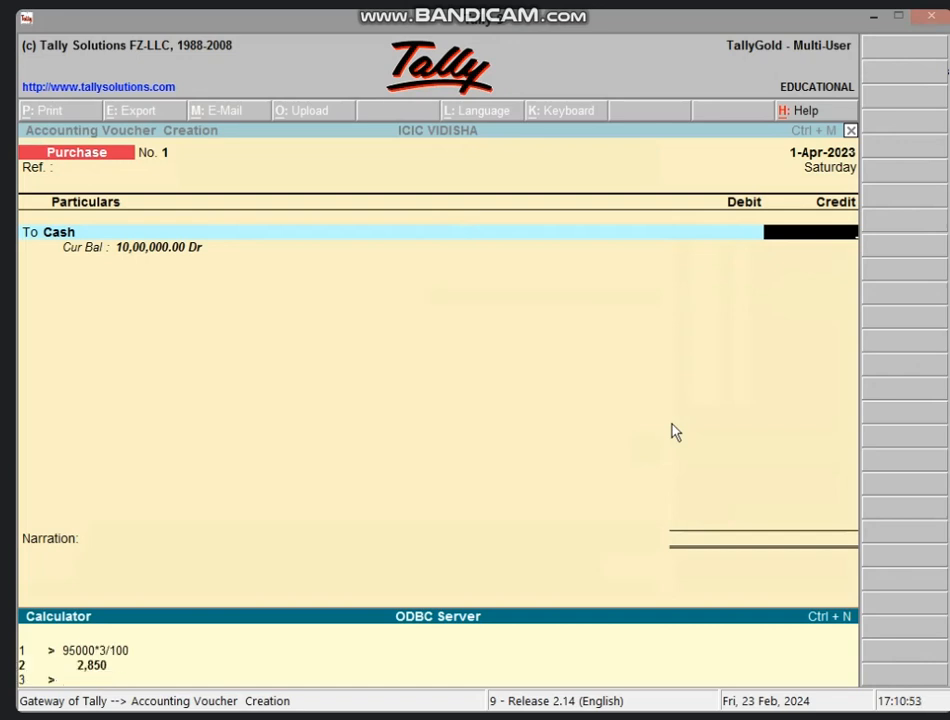
type("95000-2850")
key("Return")
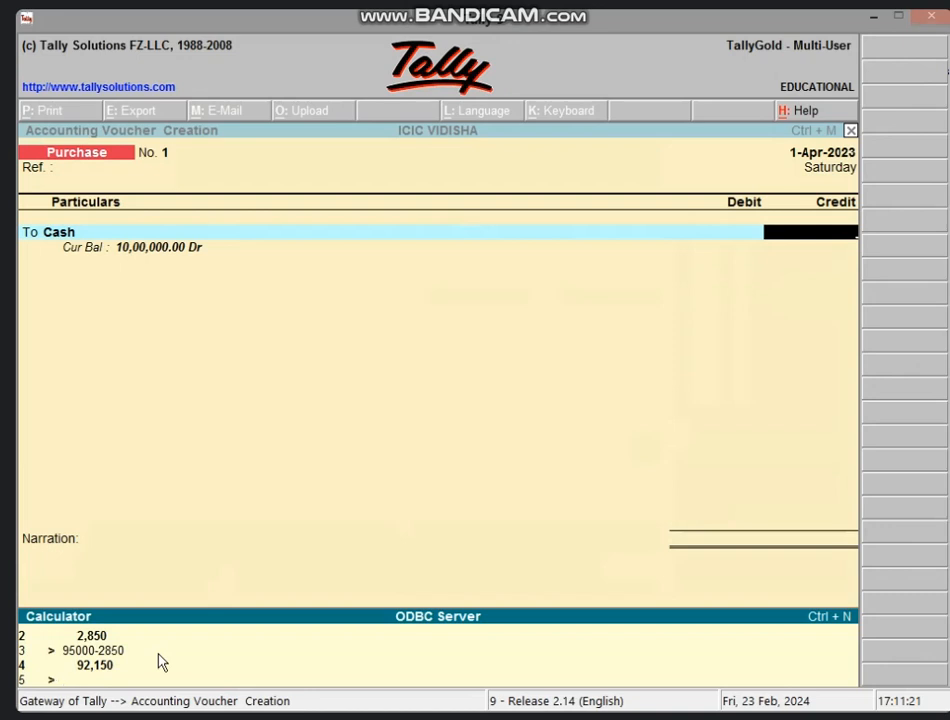
Enter a placeholder 1.00 credit for Cash in the purchase voucher.
left_click(504, 358)
type("1")
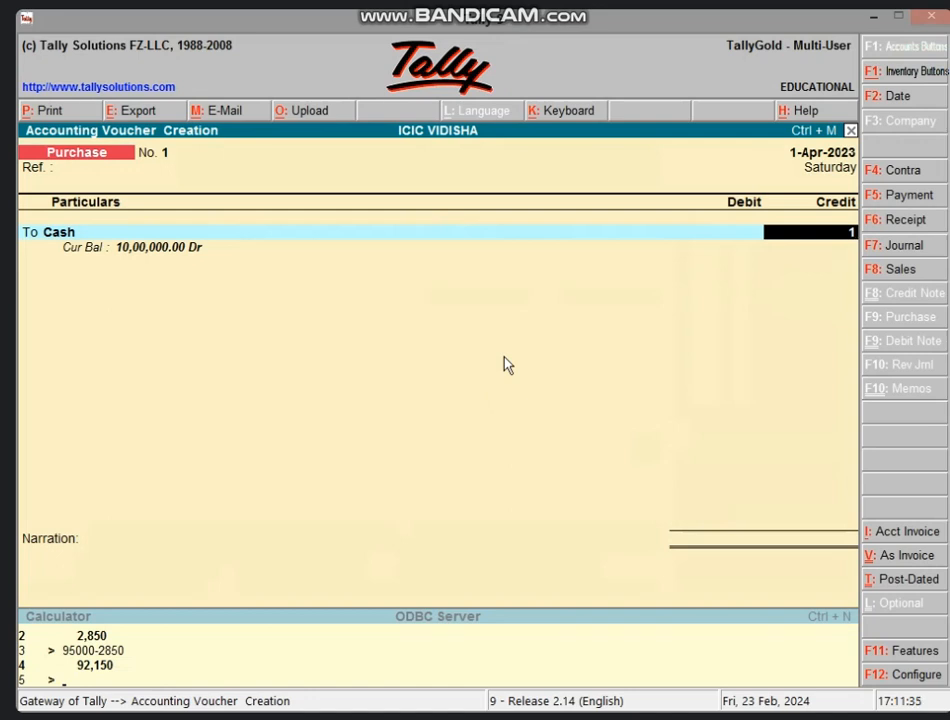
key("Return")
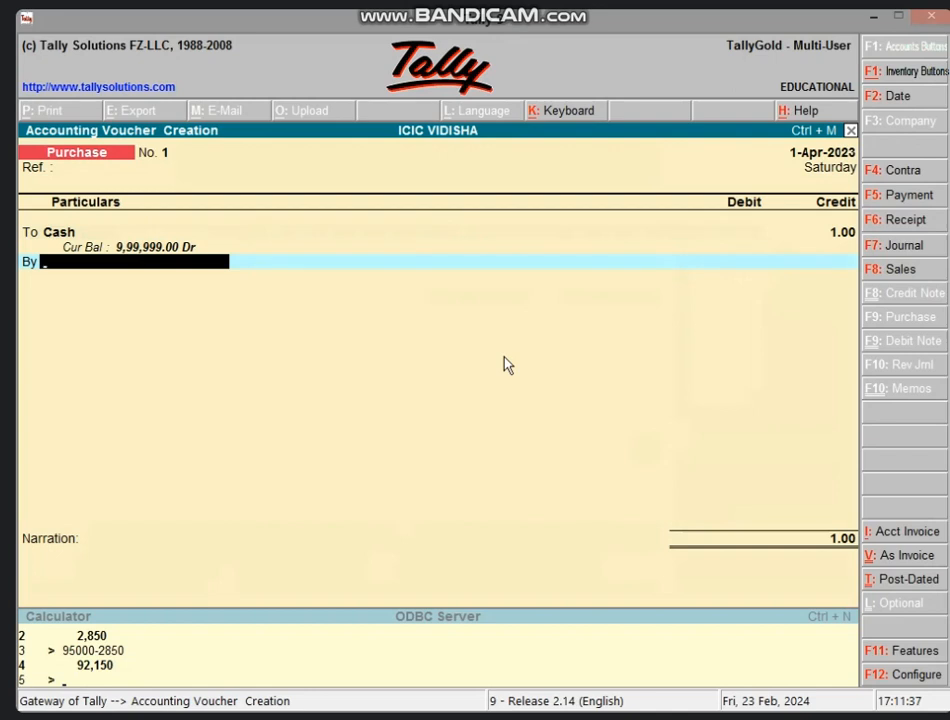
Create the ledger PURCHASE A/C under Purchase Accounts on the By line.
key("alt+c")
type("P")
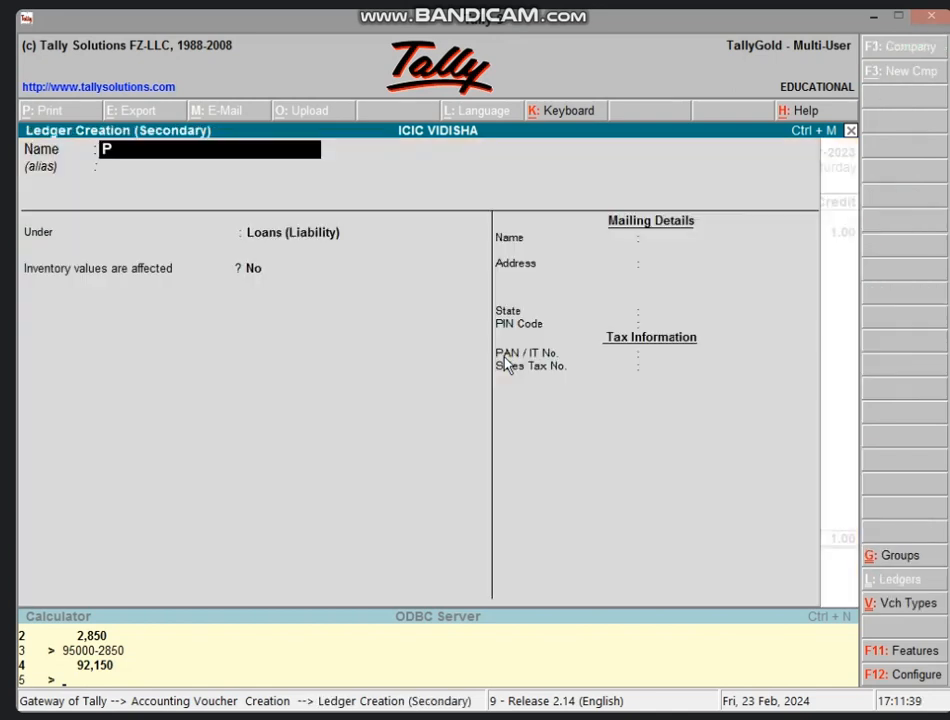
type("URCHASE")
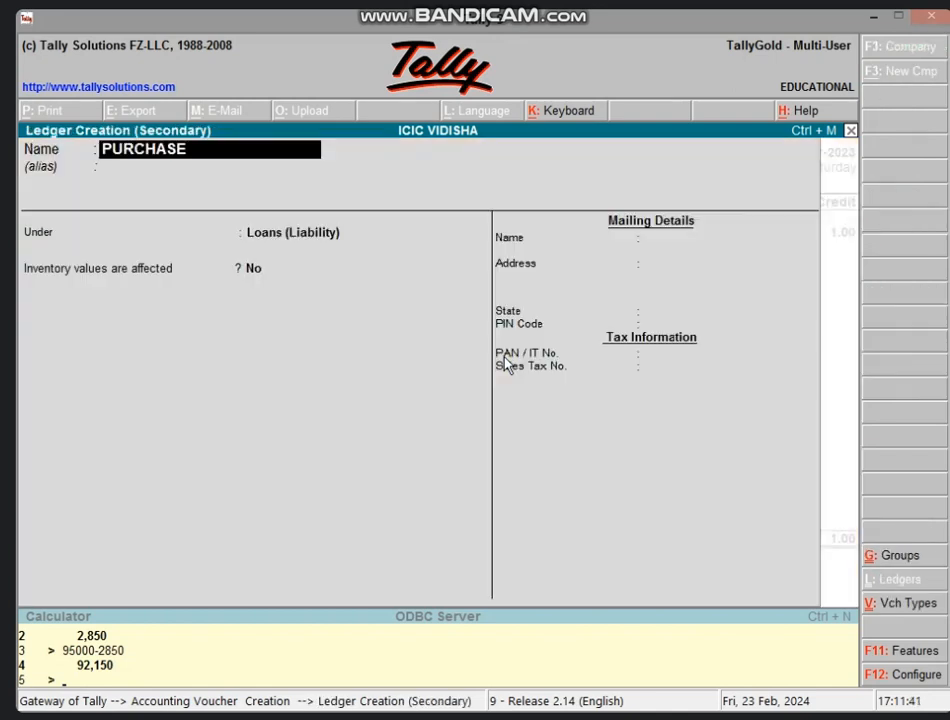
type(" A/C")
key("Return")
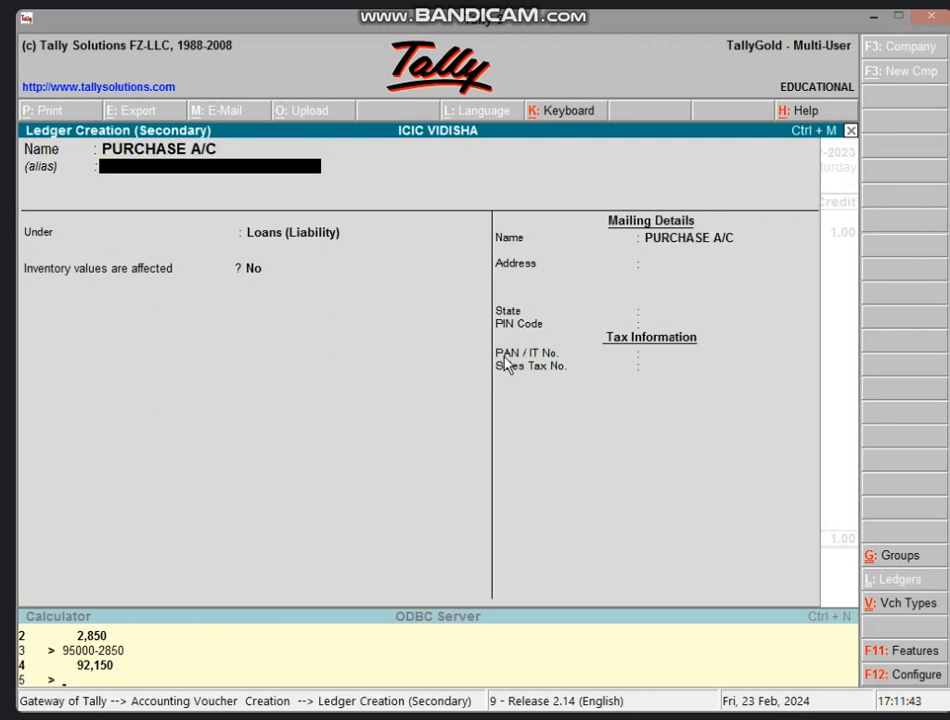
key("Return")
type("R")
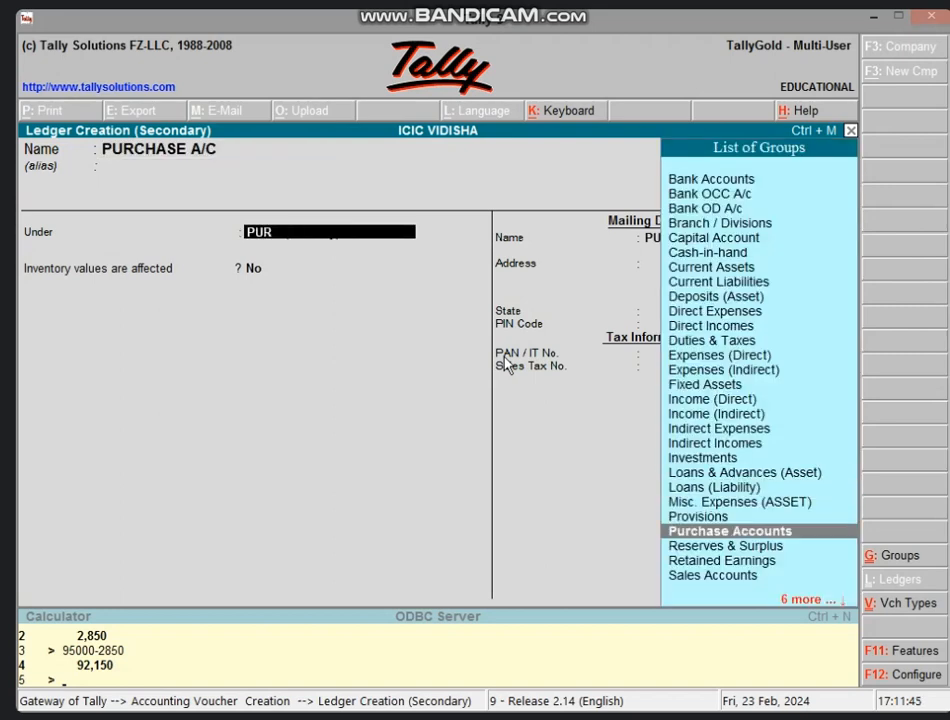
key("Return")
key("Return")
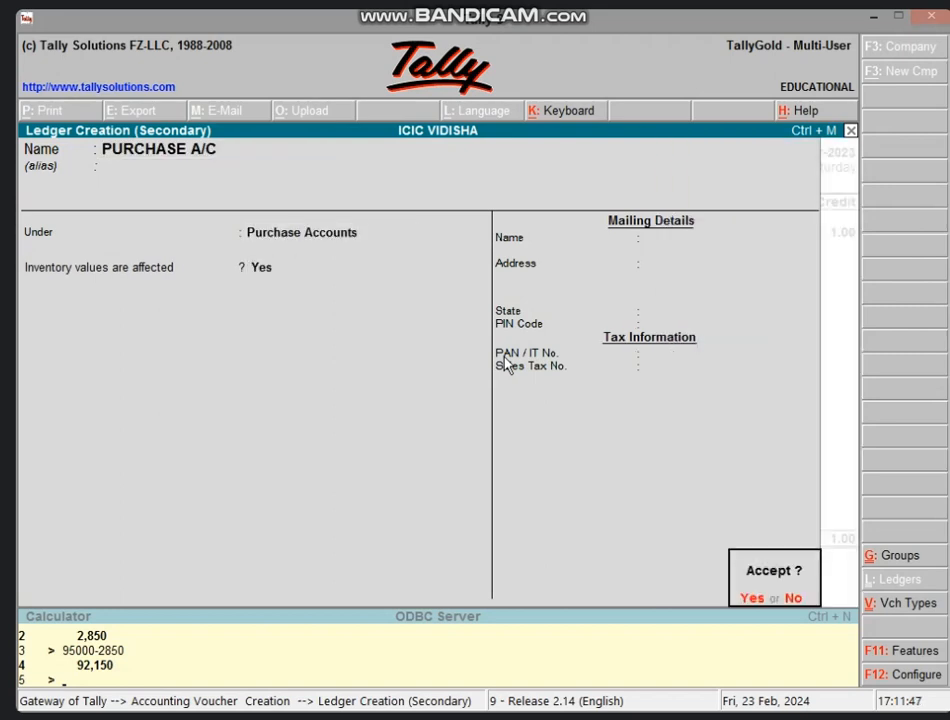
key("Return")
key("Return")
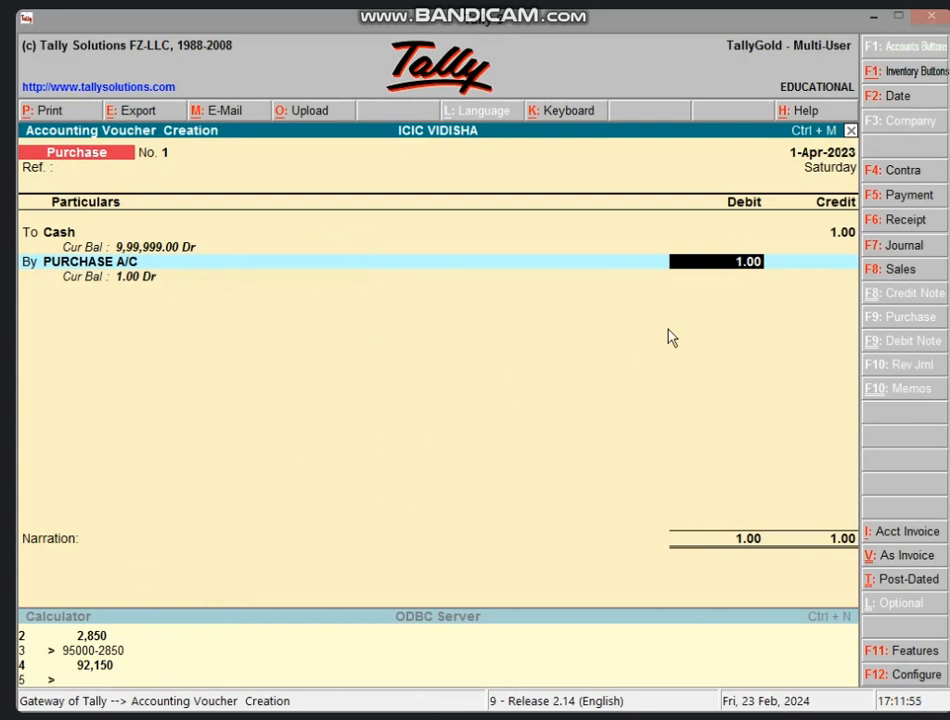
Debit PURCHASE A/C 92,150 and calculate 4% of it as 3,686, leaving 88,464.
type("92150")
key("Return")
key("Return")
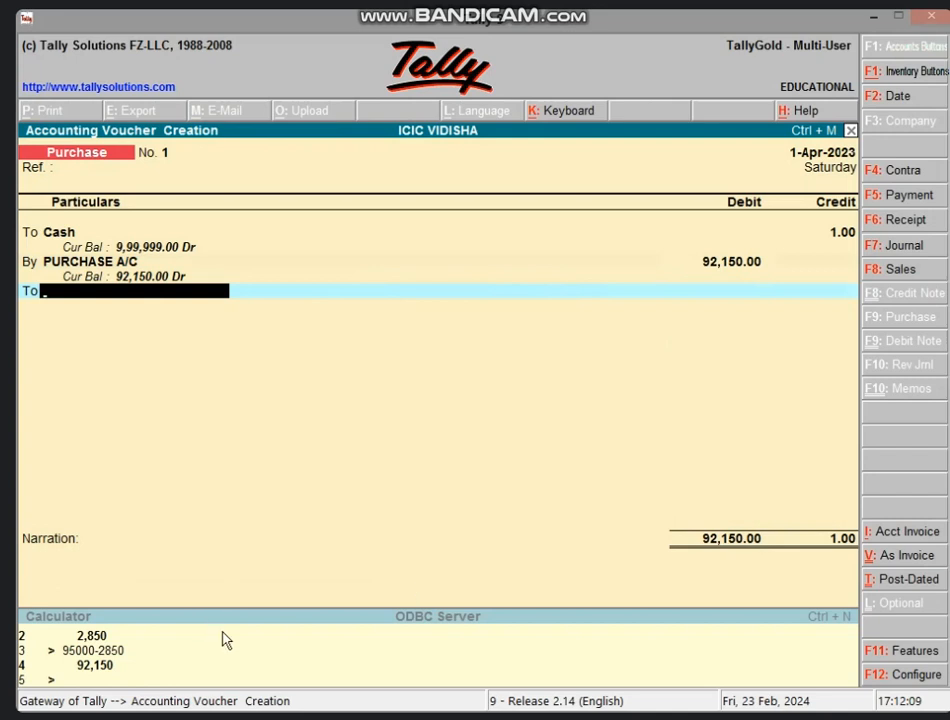
key("ctrl+n")
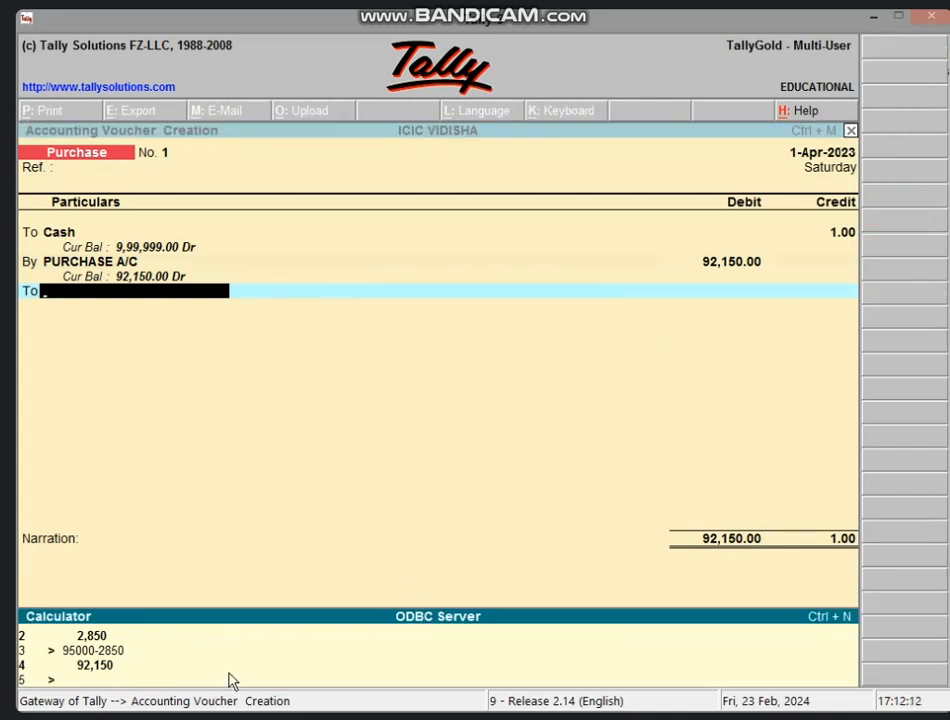
type("92150*4/100")
key("Return")
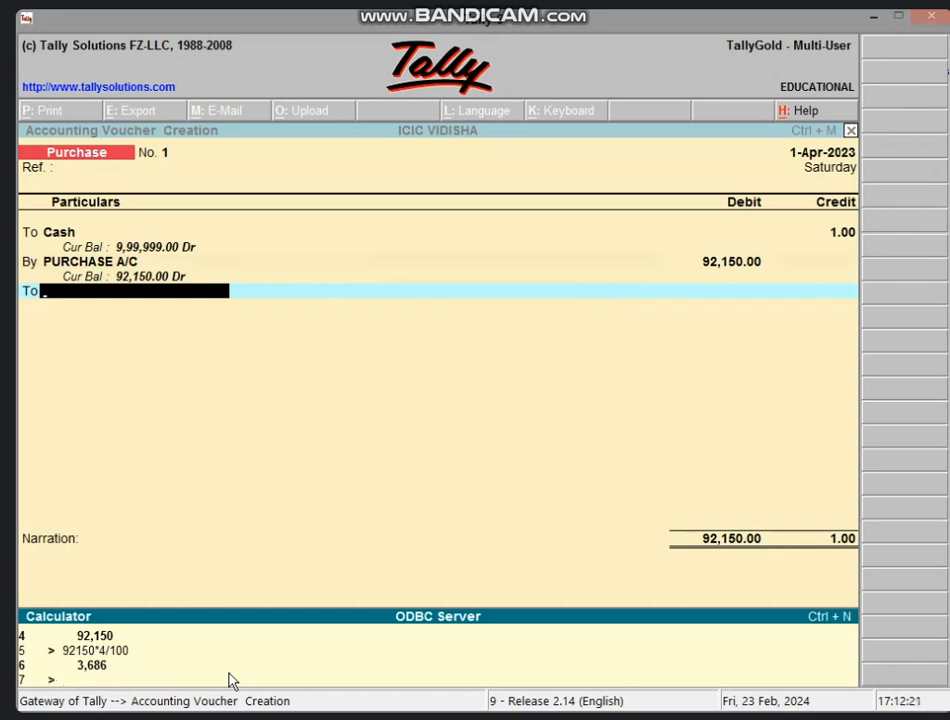
type("92150-3686")
key("Return")
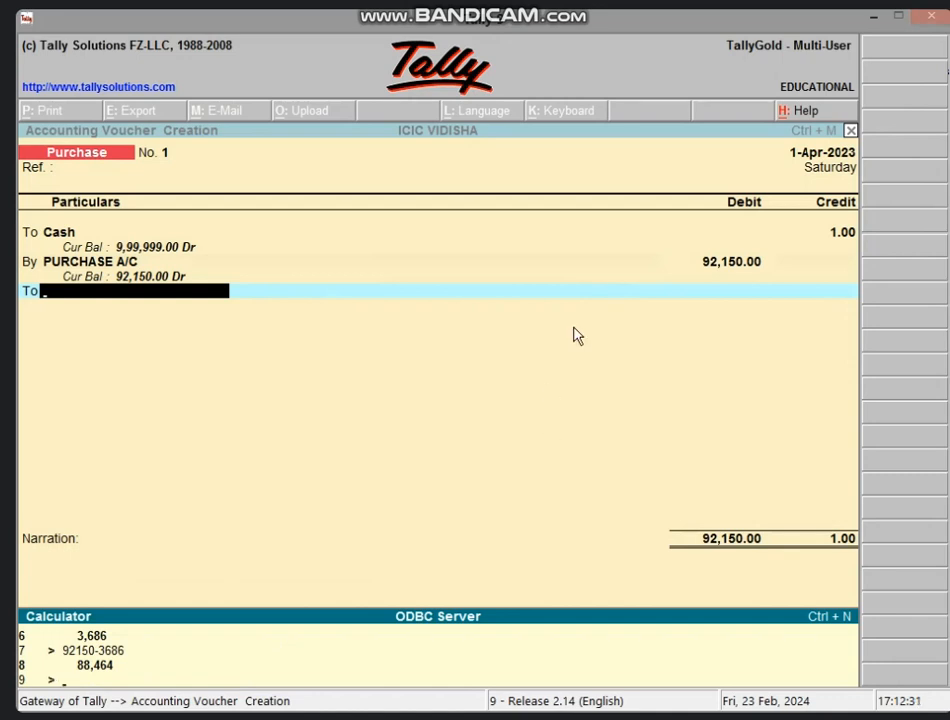
left_click(580, 293)
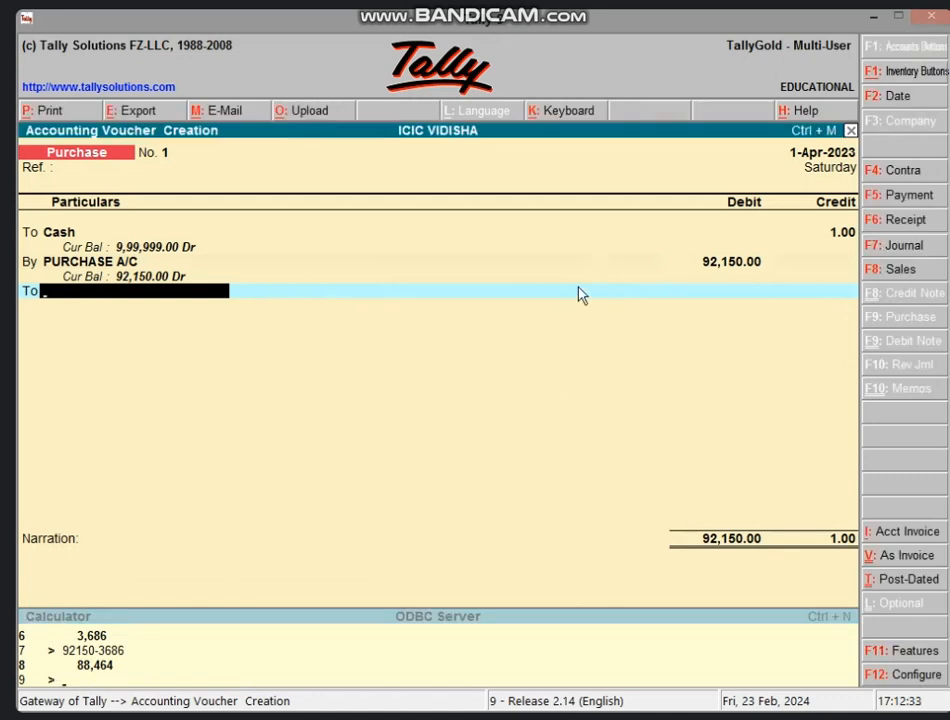
Change the Cash credit to 88,464, keeping the 92,150 purchase debit.
key("BackSpace")
key("BackSpace")
key("BackSpace")
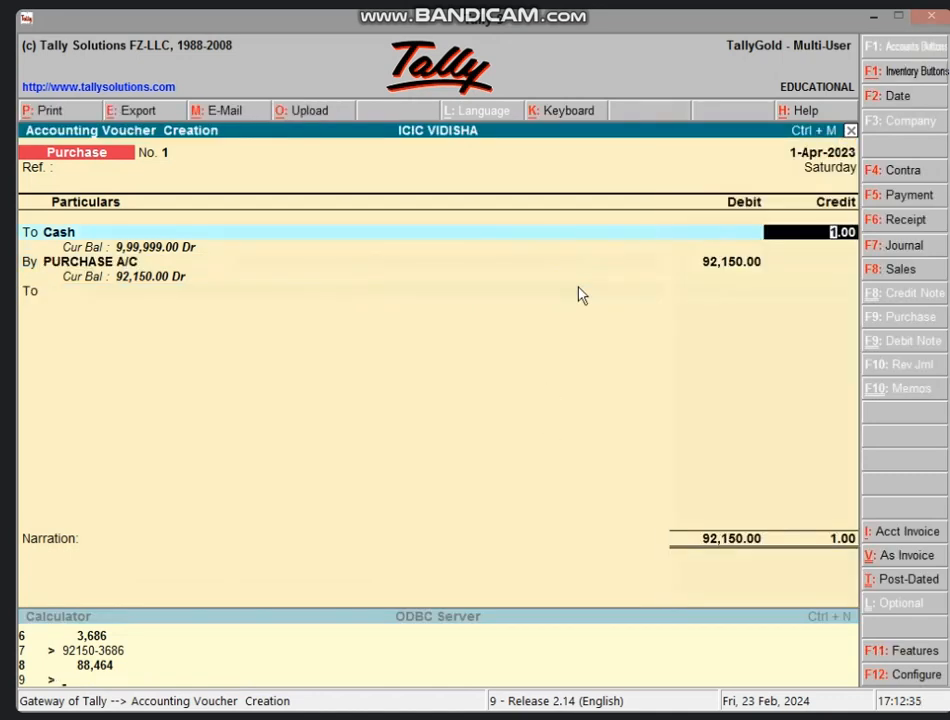
type("88464")
key("Return")
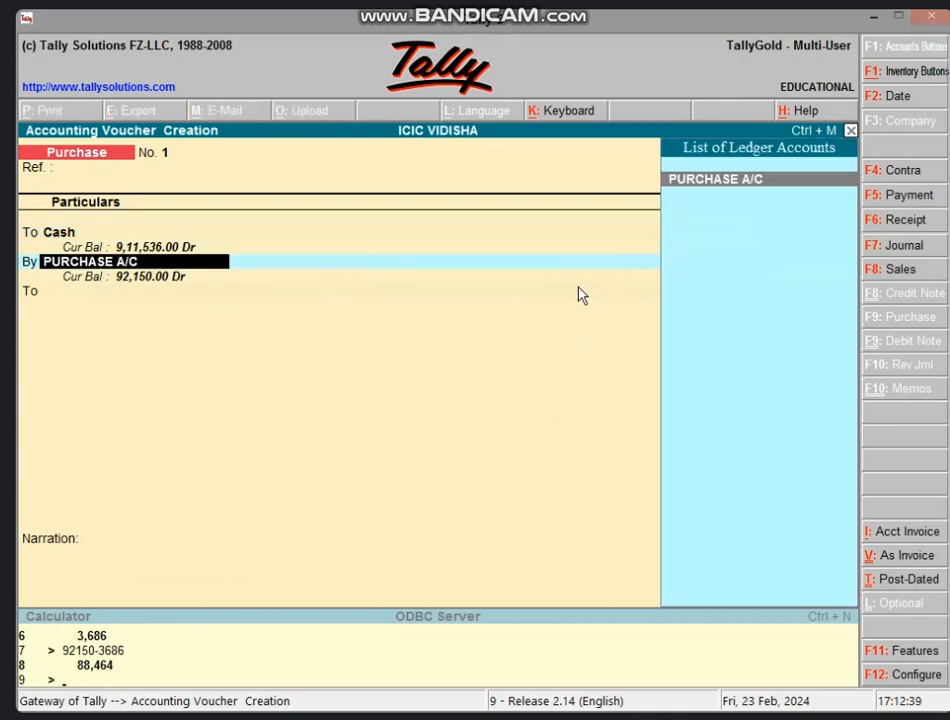
key("Return")
key("Return")
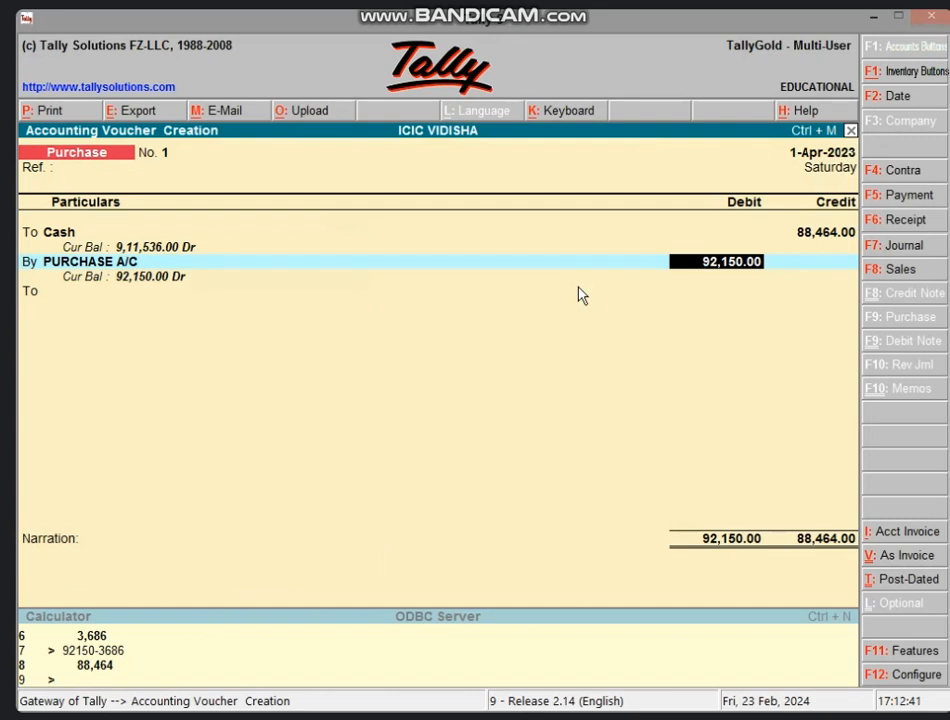
key("Return")
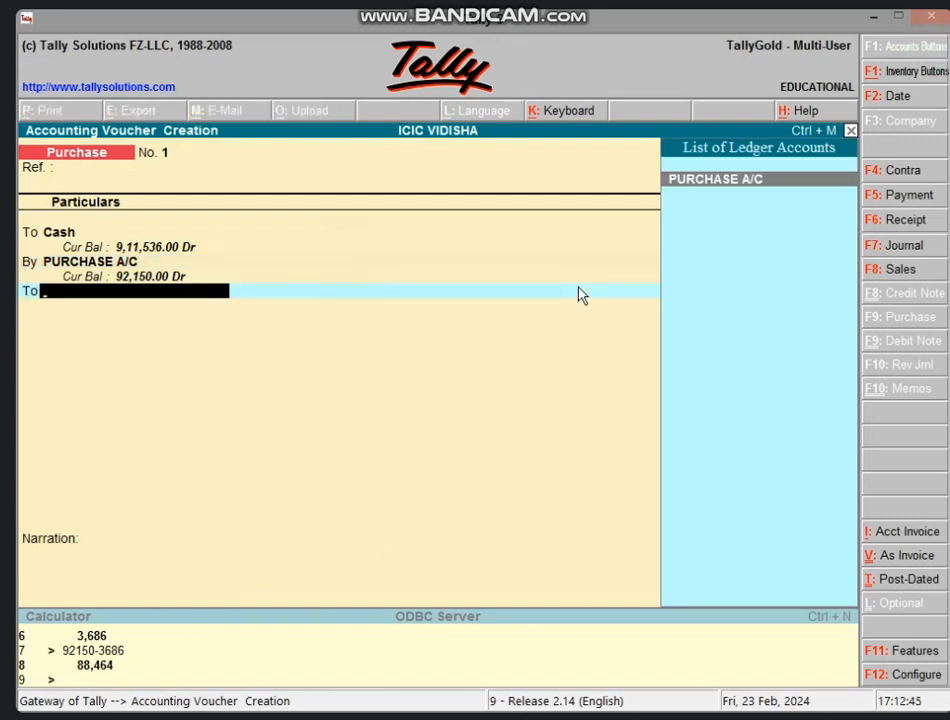
Create DISCOUNT A/C P under Indirect Incomes, credit it 3,686 and save the purchase voucher.
key("alt+c")
type("DISCOUNT A")
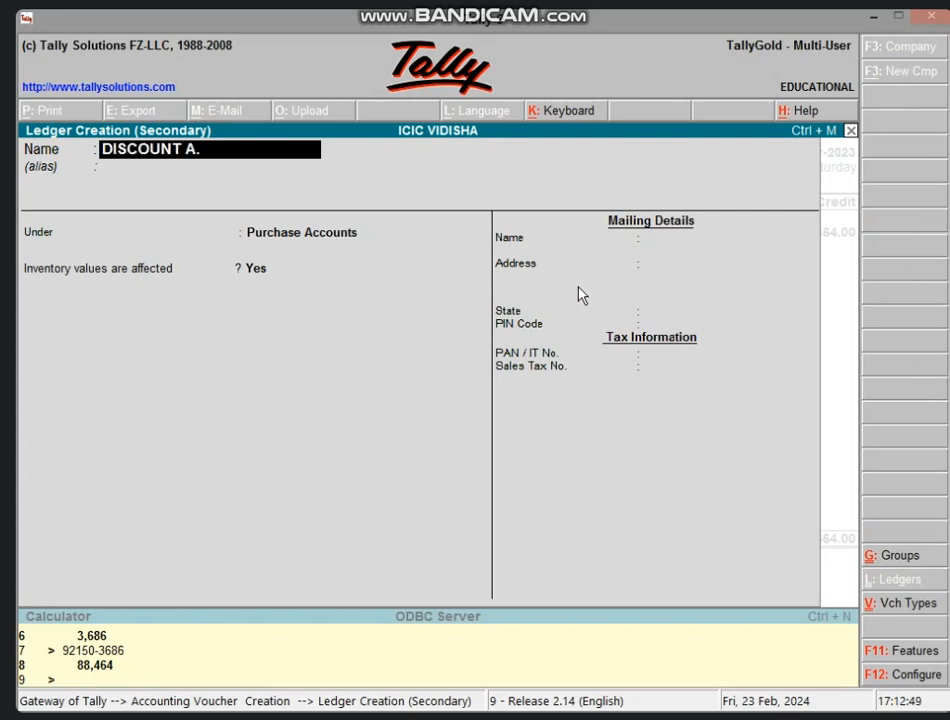
type("/C P")
key("Return")
key("Return")
key("BackSpace")
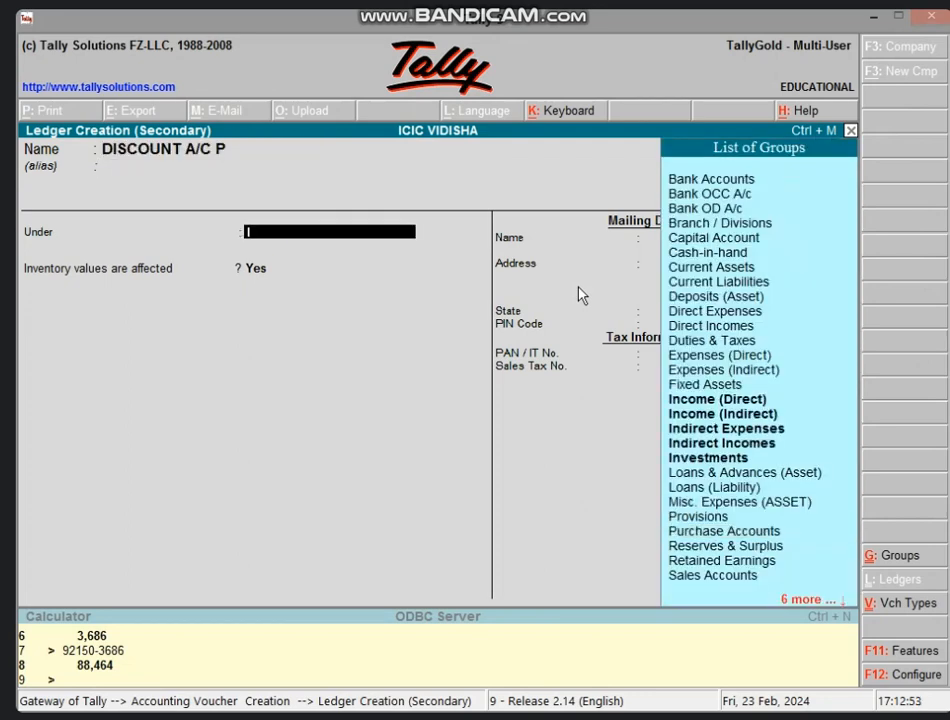
type("IND")
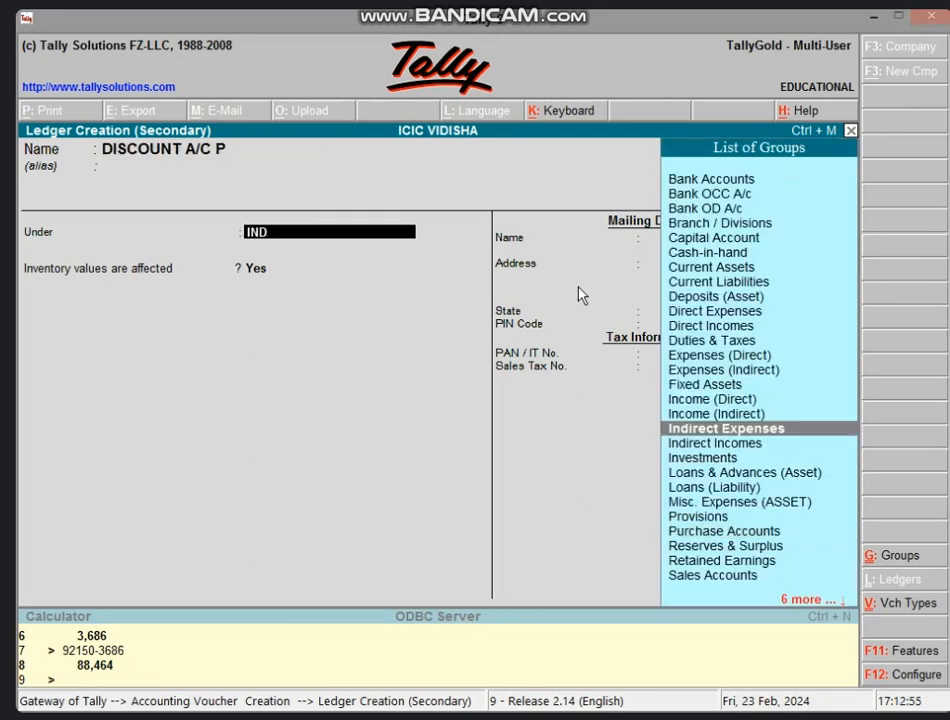
key("Down")
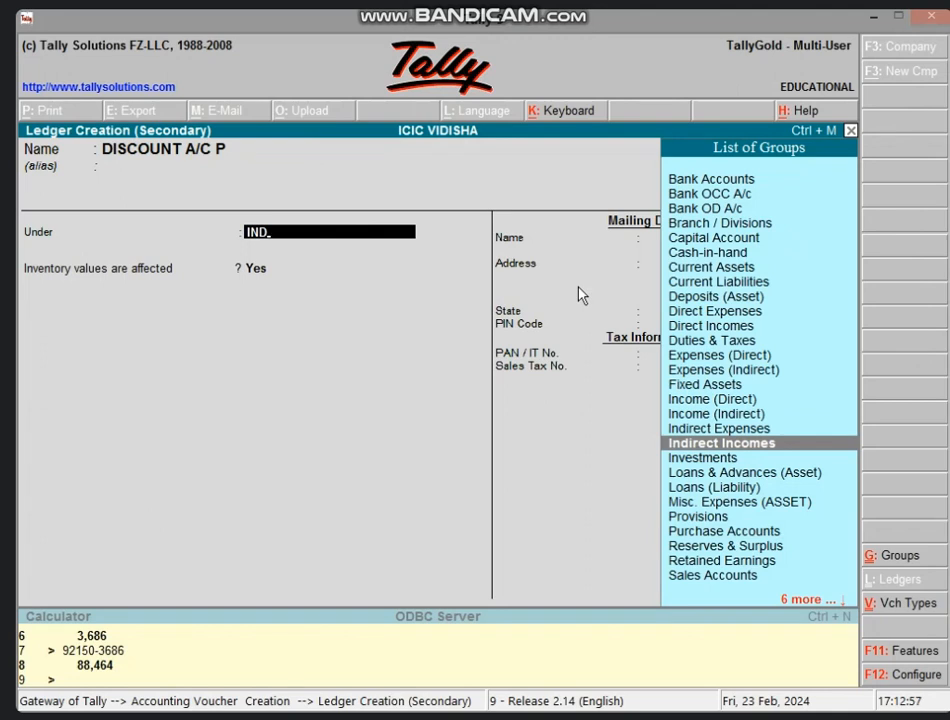
key("Return")
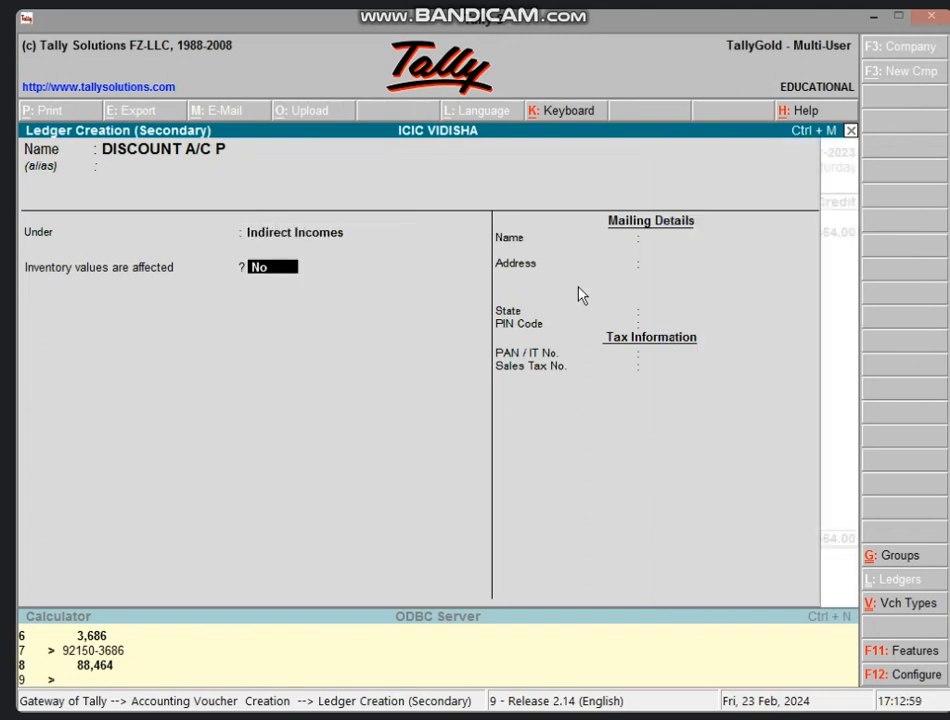
key("Return")
key("Return")
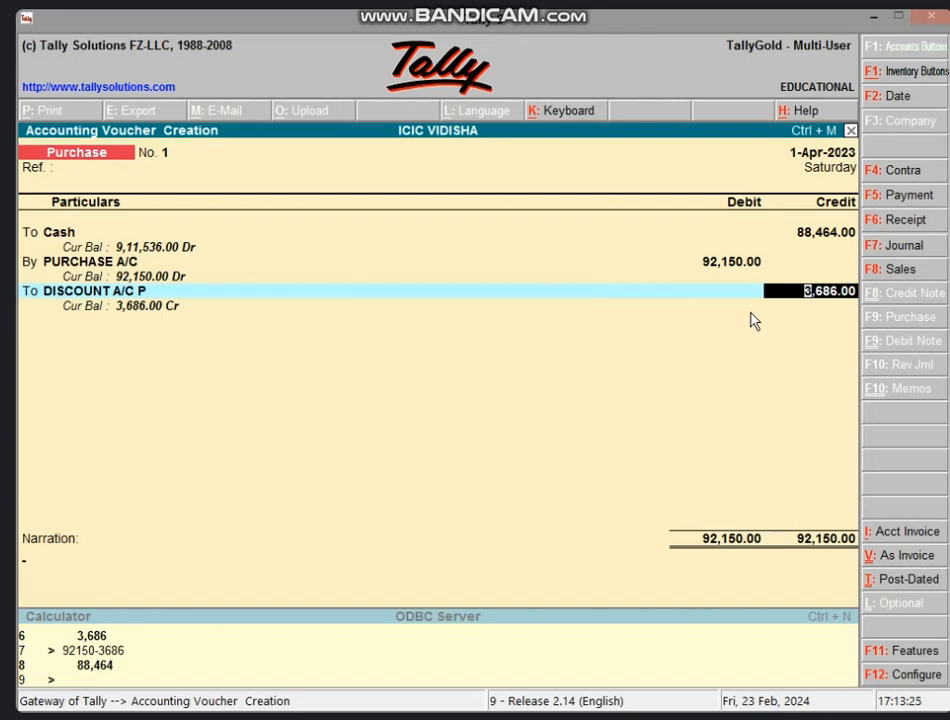
key("Return")
key("Return")
key("Return")
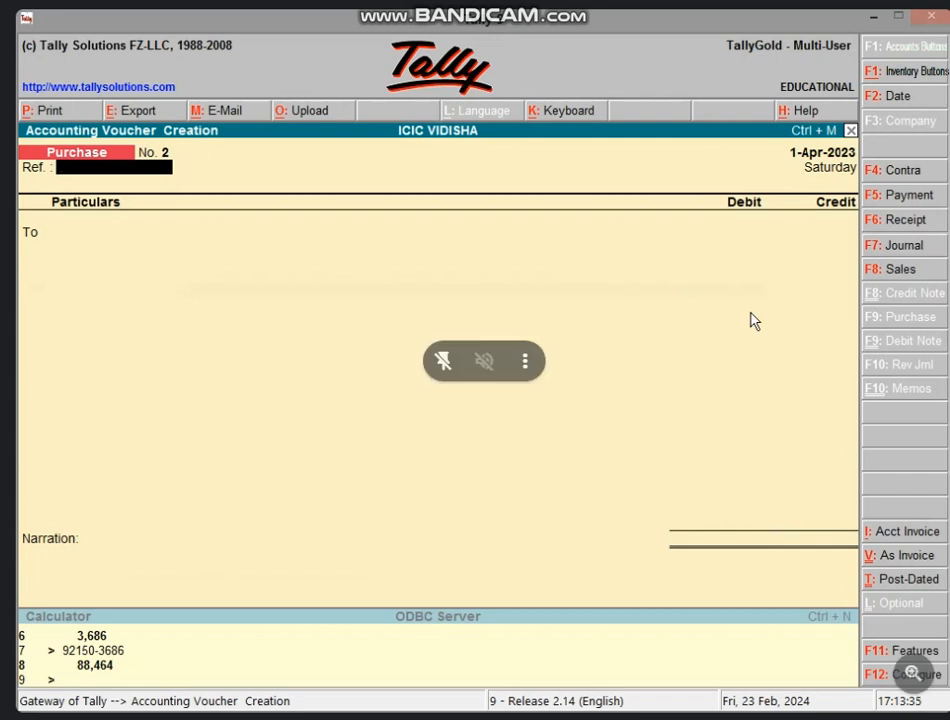
Create a new supplier ledger under Sundry Creditors on the To line.
key("Return")
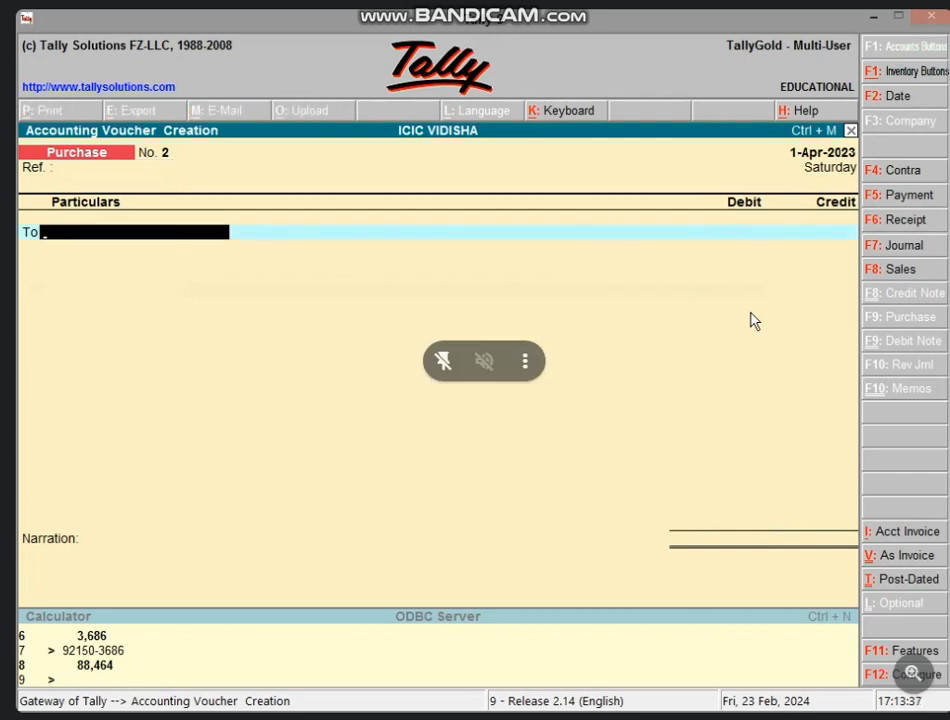
key("alt+c")
type("M")
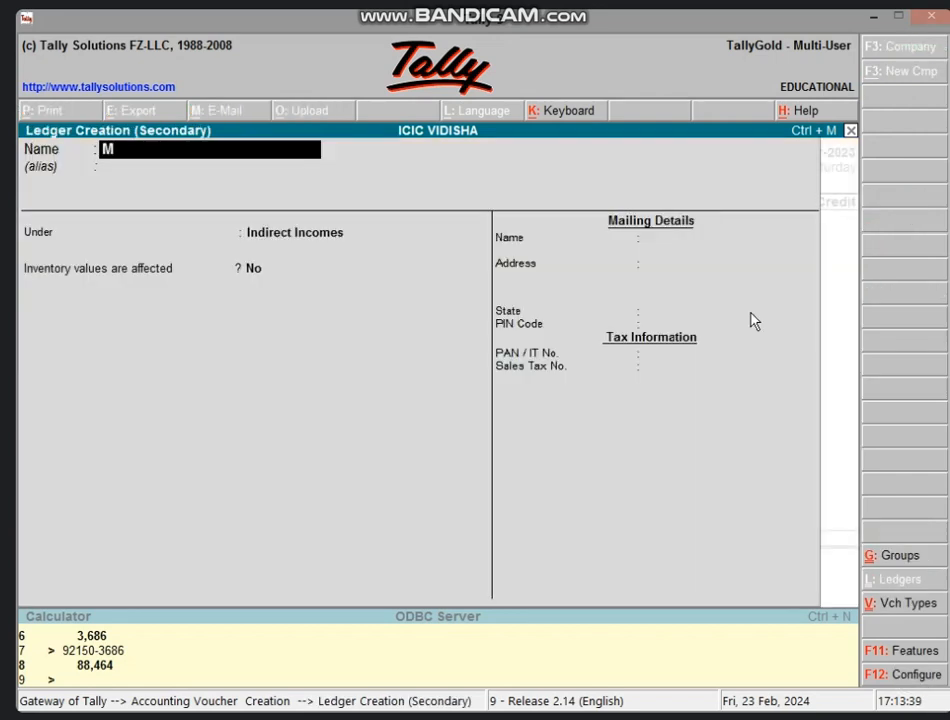
type("OHAN'S A/C")
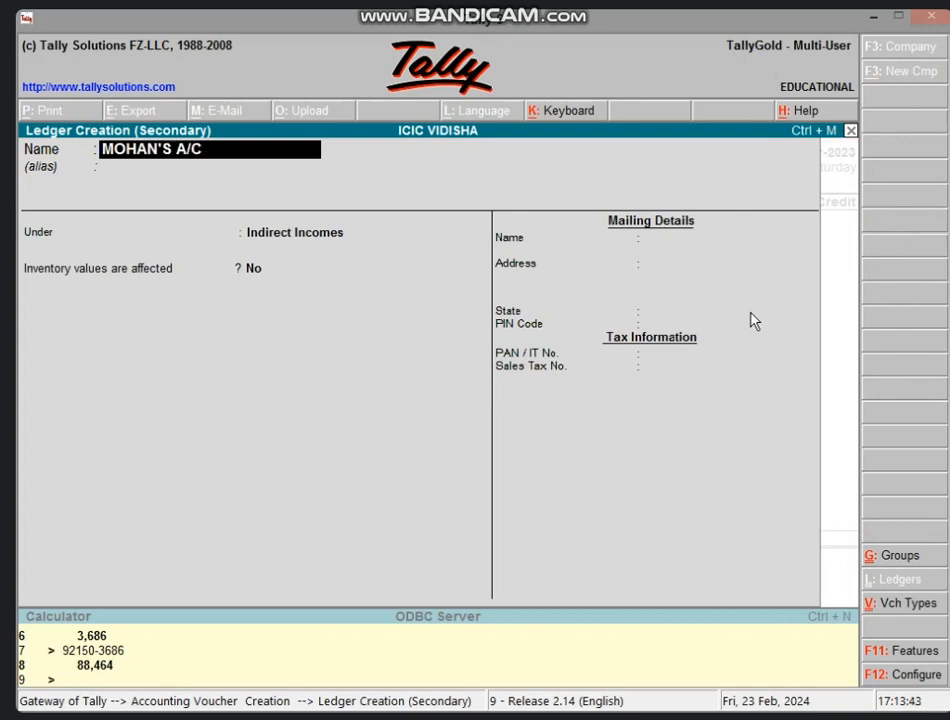
key("Return")
key("Return")
type("S")
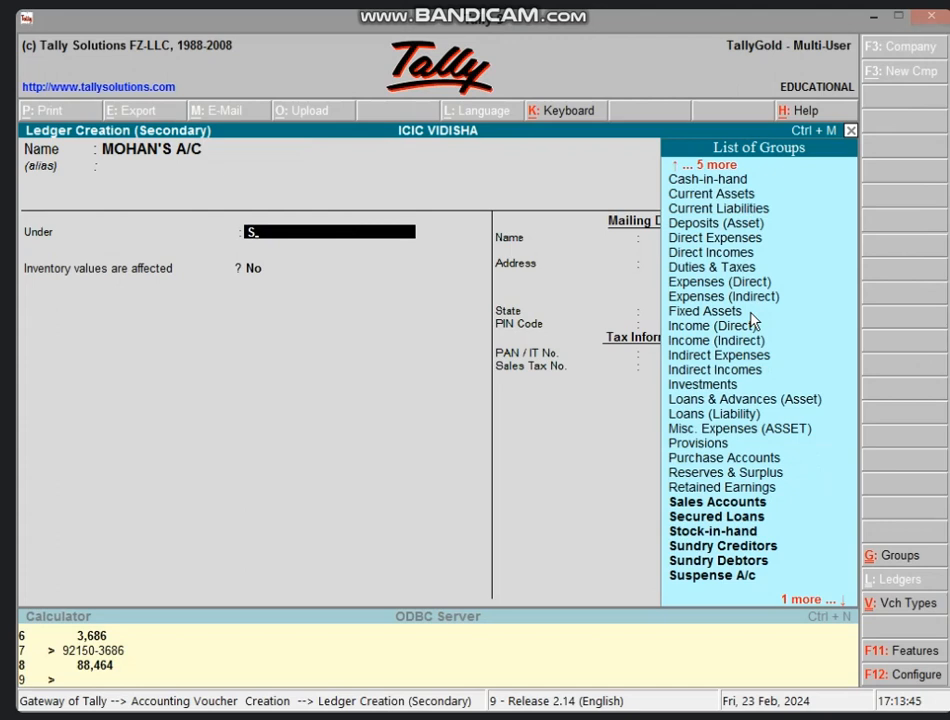
type("UND")
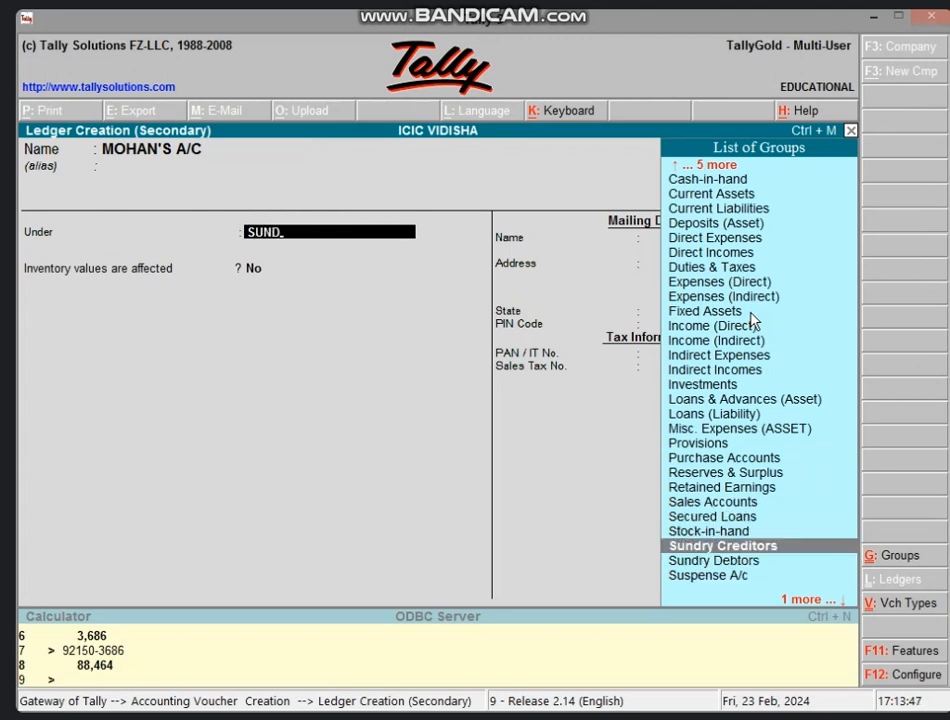
key("Return")
key("Return")
key("Return")
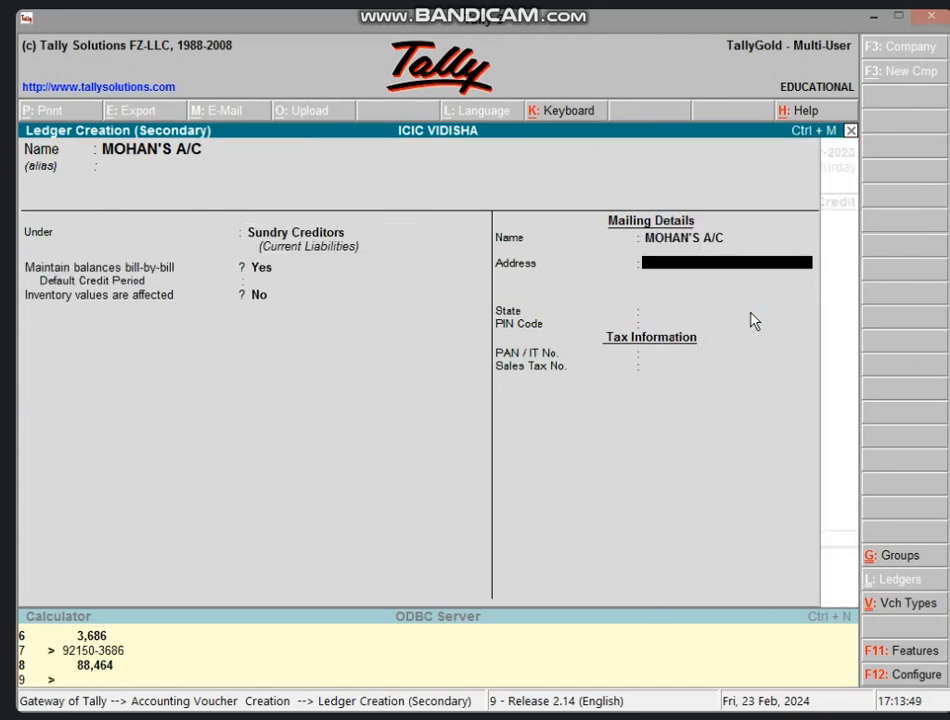
key("ctrl+a")
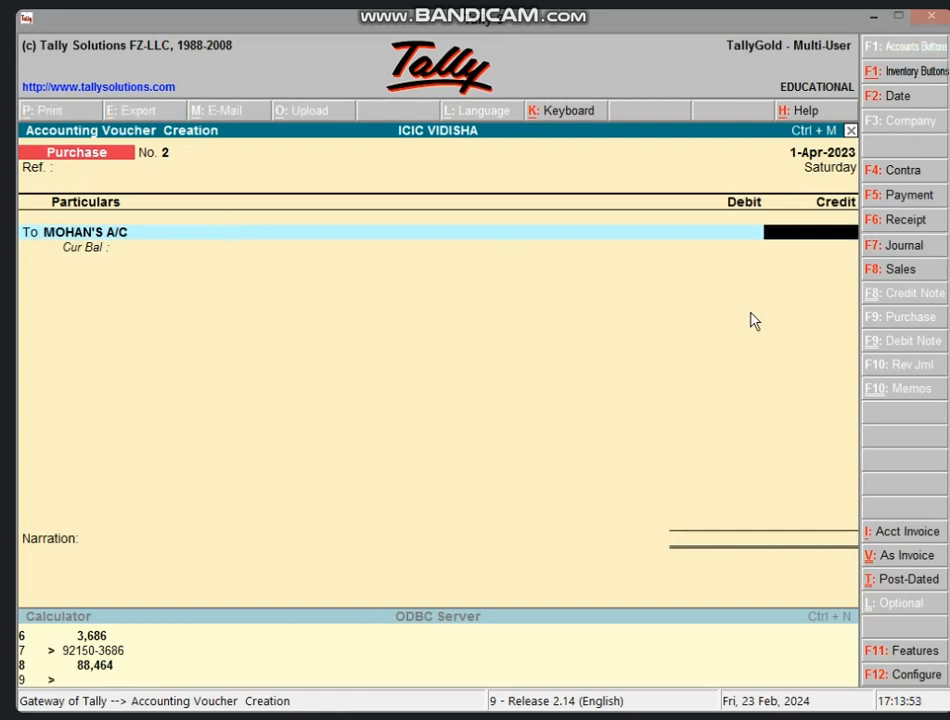
Calculate 5% of 50,000 as 2,500 and credit the supplier 47,500.
key("ctrl+n")
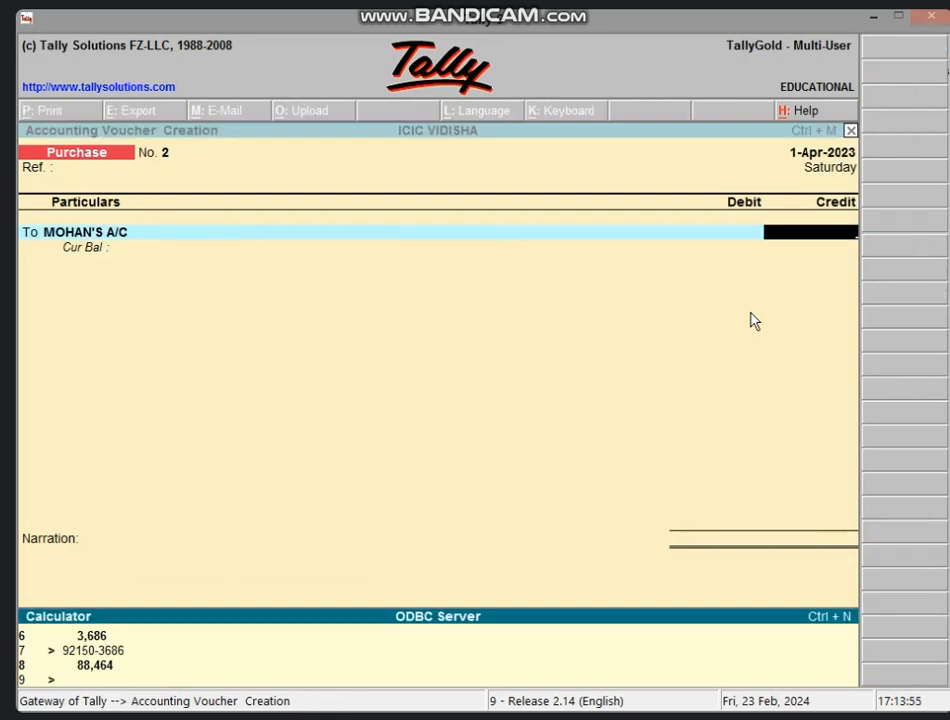
type("50000*5/100")
key("Return")
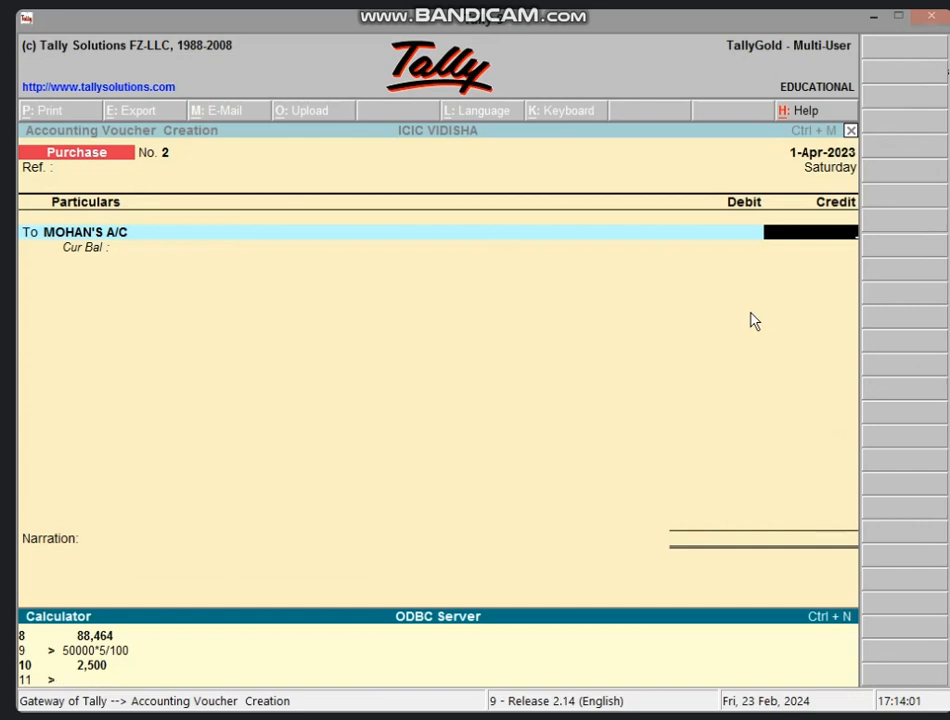
type("50000-2500")
key("Return")
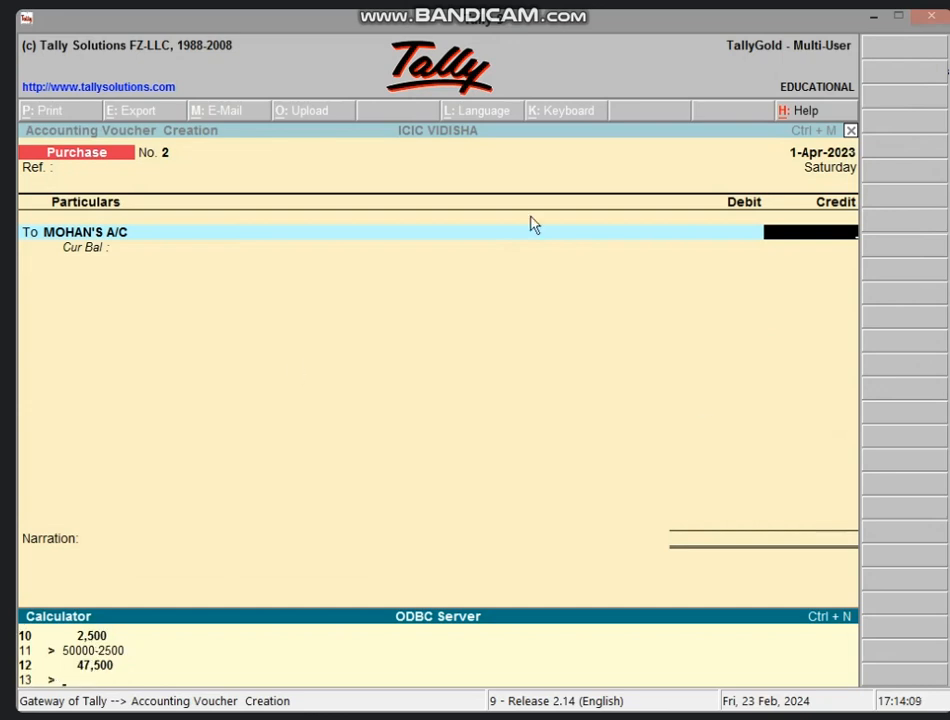
left_click(785, 242)
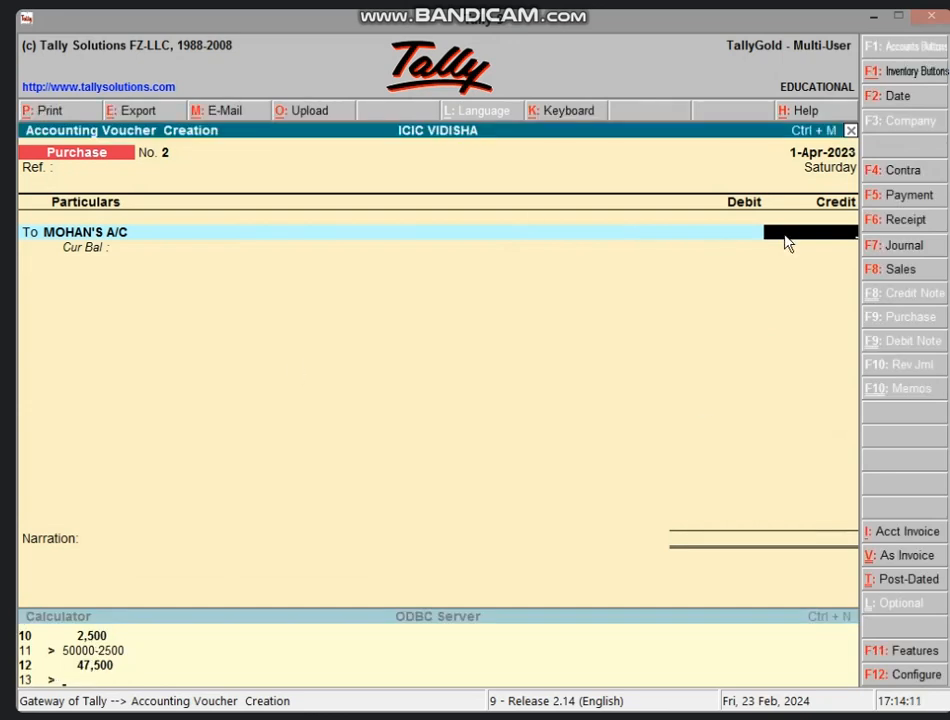
type("475000")
key("BackSpace")
key("Return")
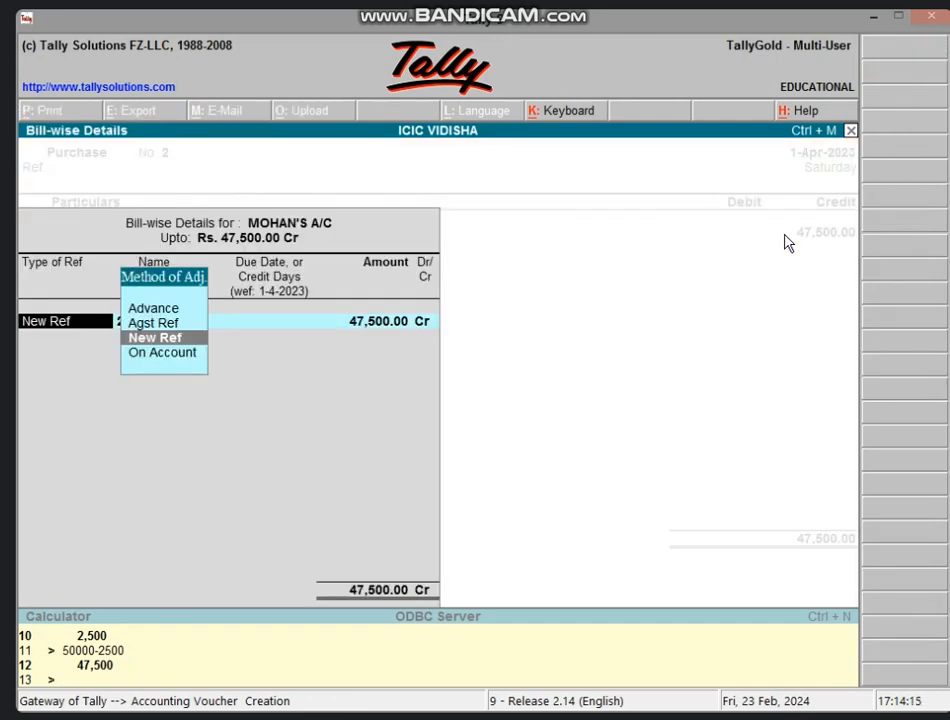
Add a new bill reference, debit PURCHASE A/C 47,500 and save purchase voucher No. 2.
key("Return")
key("Return")
key("Return")
key("Return")
key("Return")
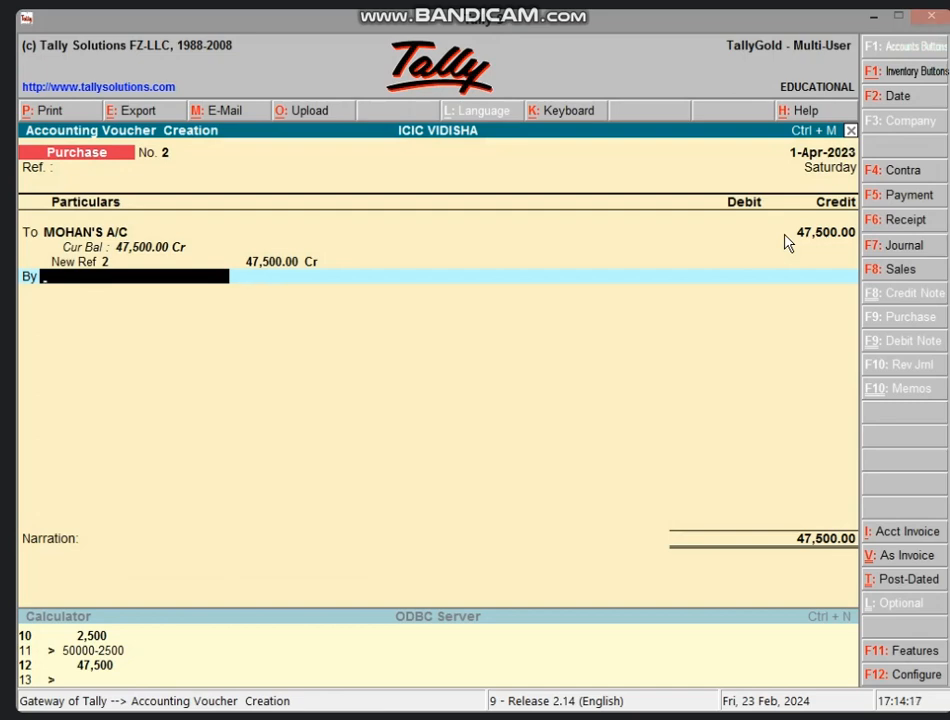
type("p")
key("Return")
key("Return")
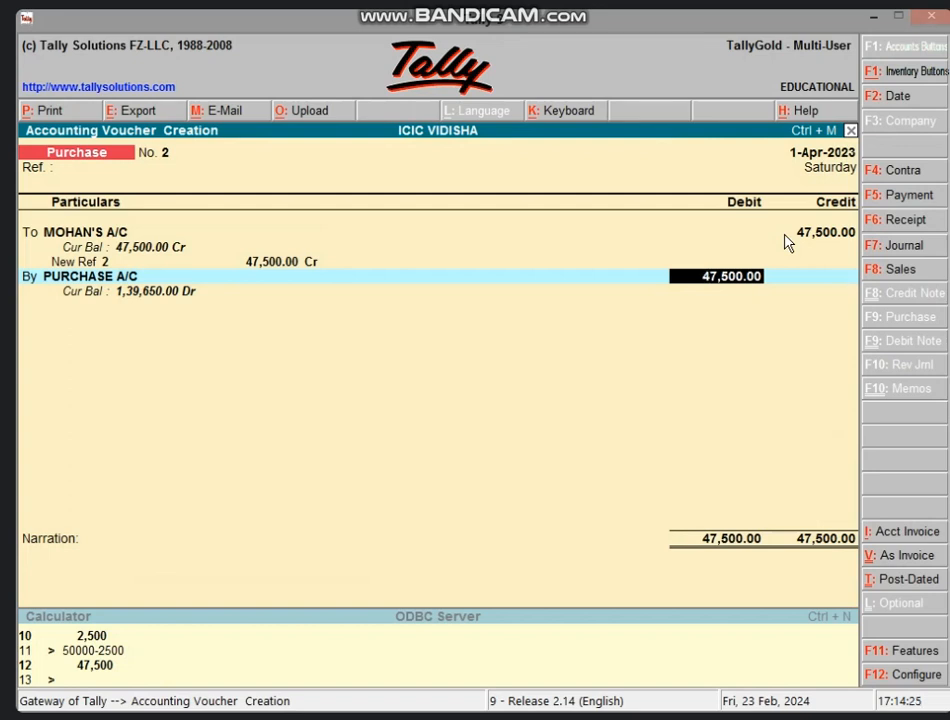
key("Return")
key("Return")
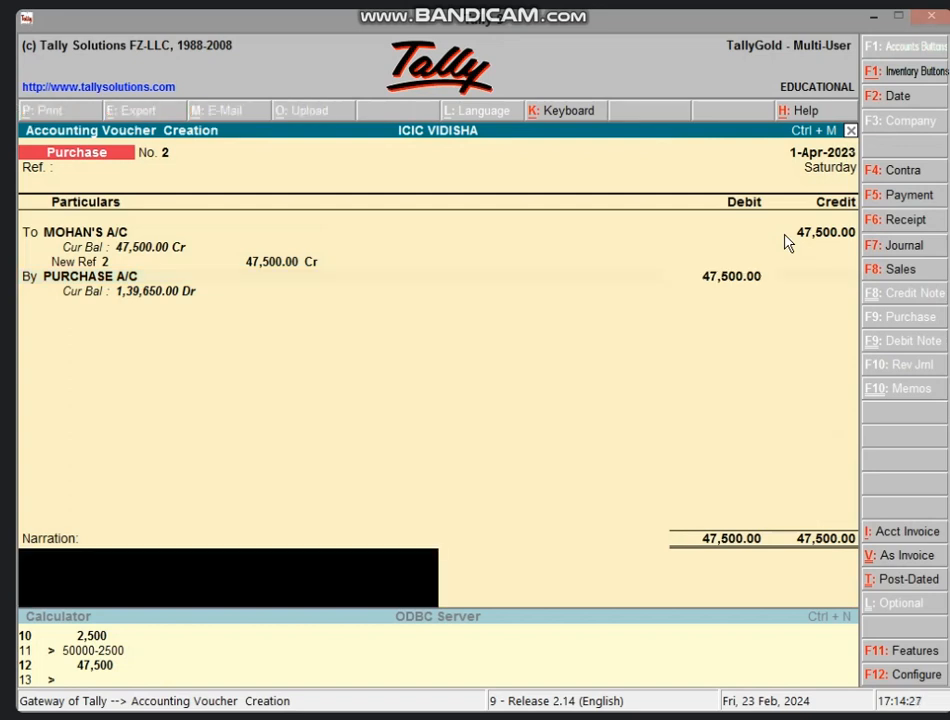
key("Return")
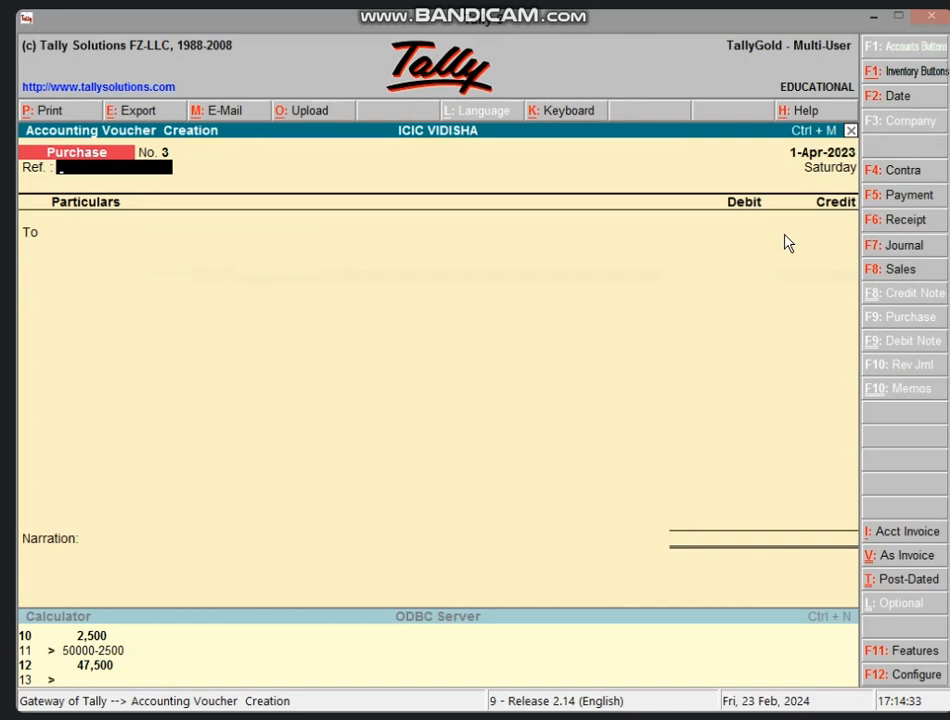
key("F8")
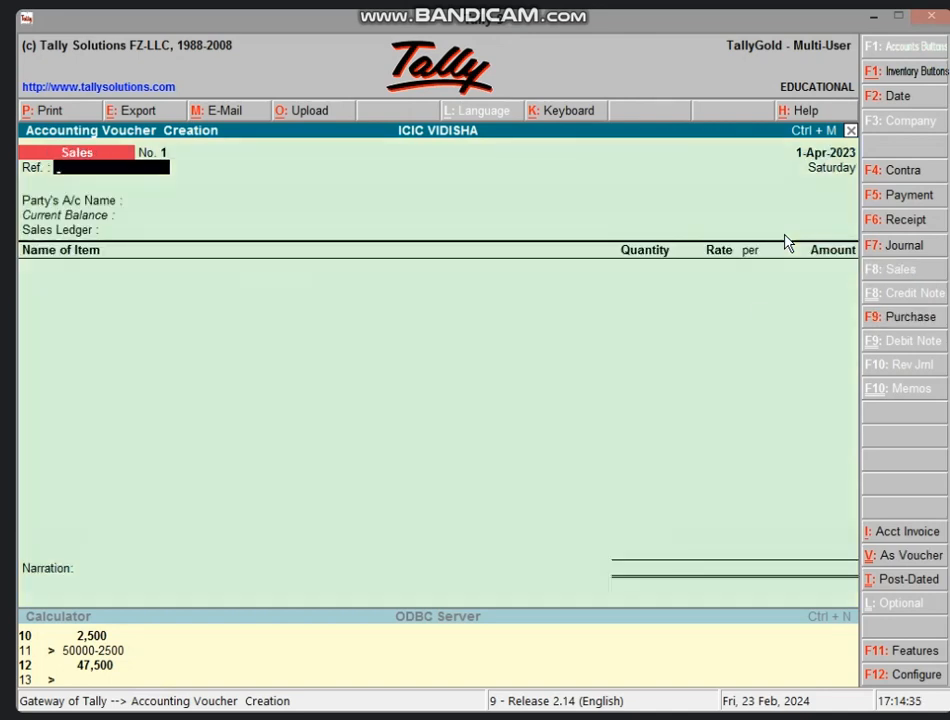
Switch sales voucher No. 1 to the accounting layout and select Cash on the By line.
left_click(876, 556)
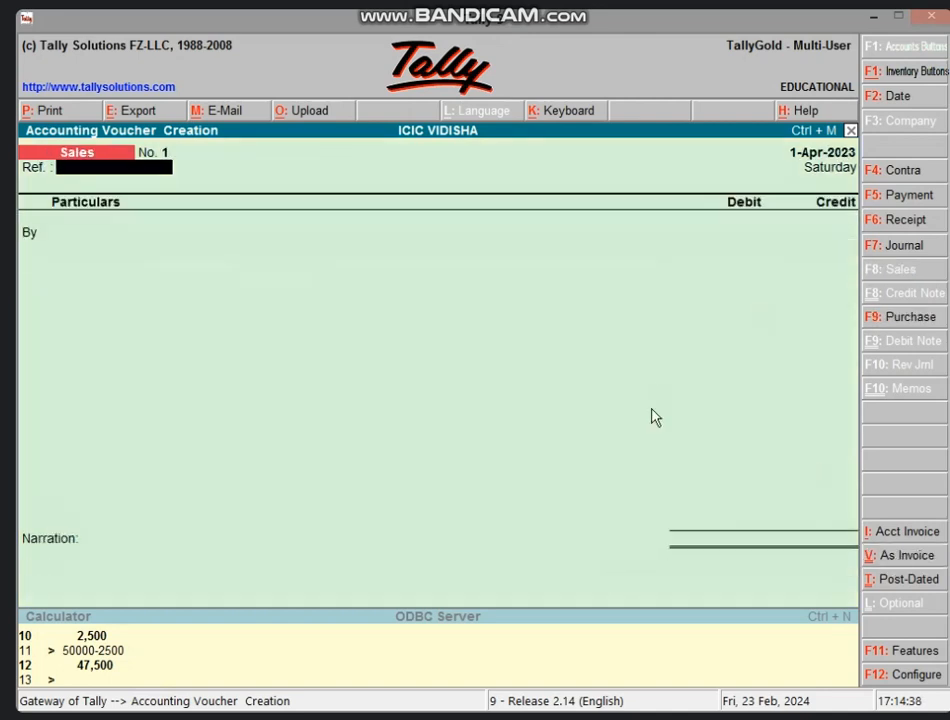
key("Return")
type("CAS")
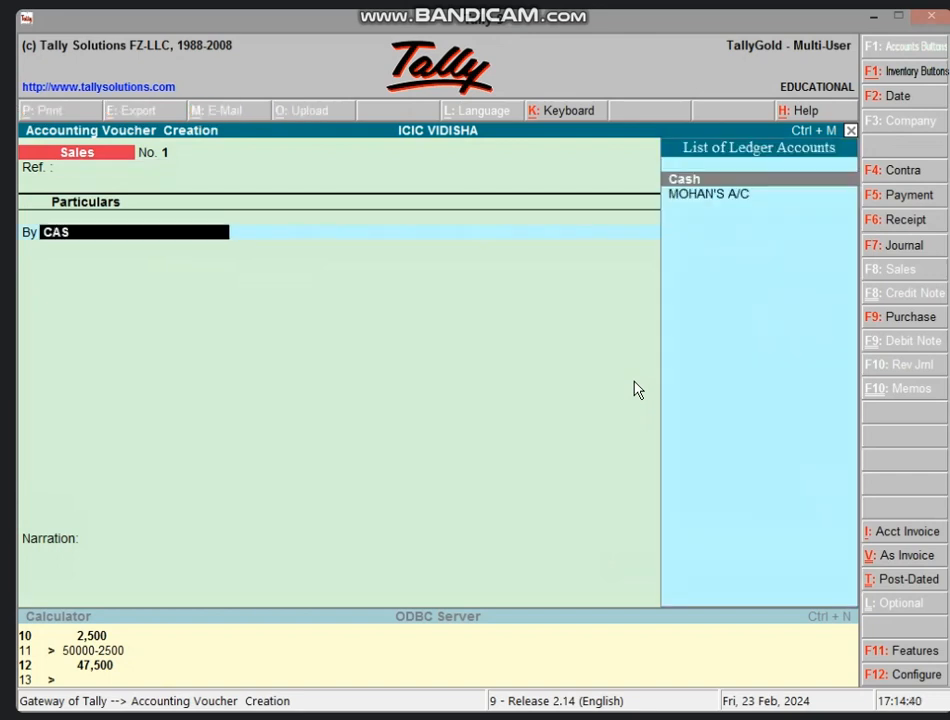
key("Return")
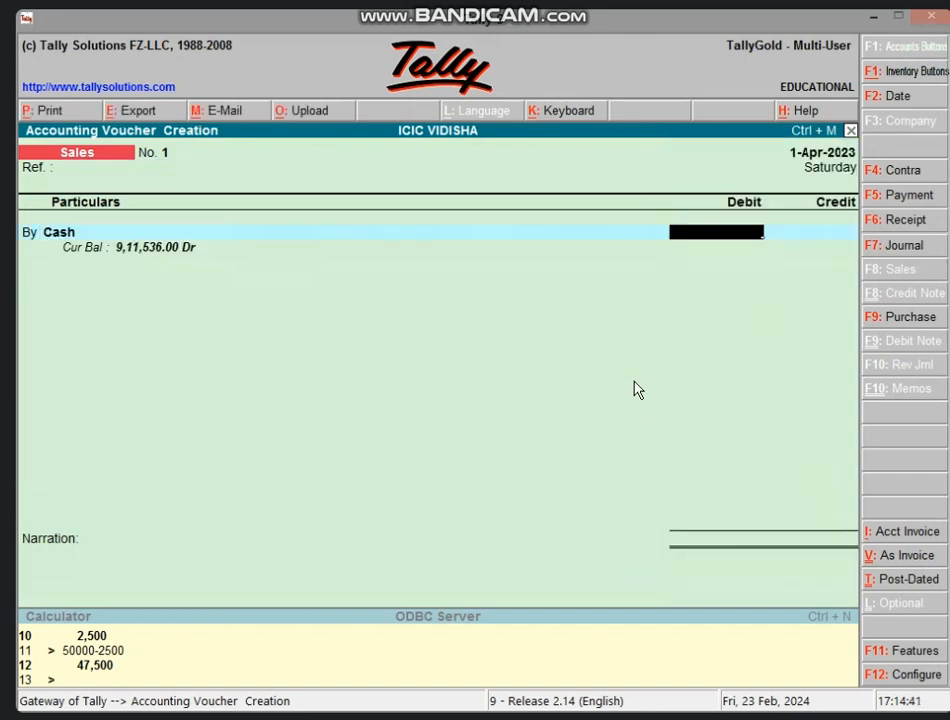
Calculate 80,000 less a 4% discount (3,200) and debit Cash 76,800.
key("ctrl+n")
type("80")
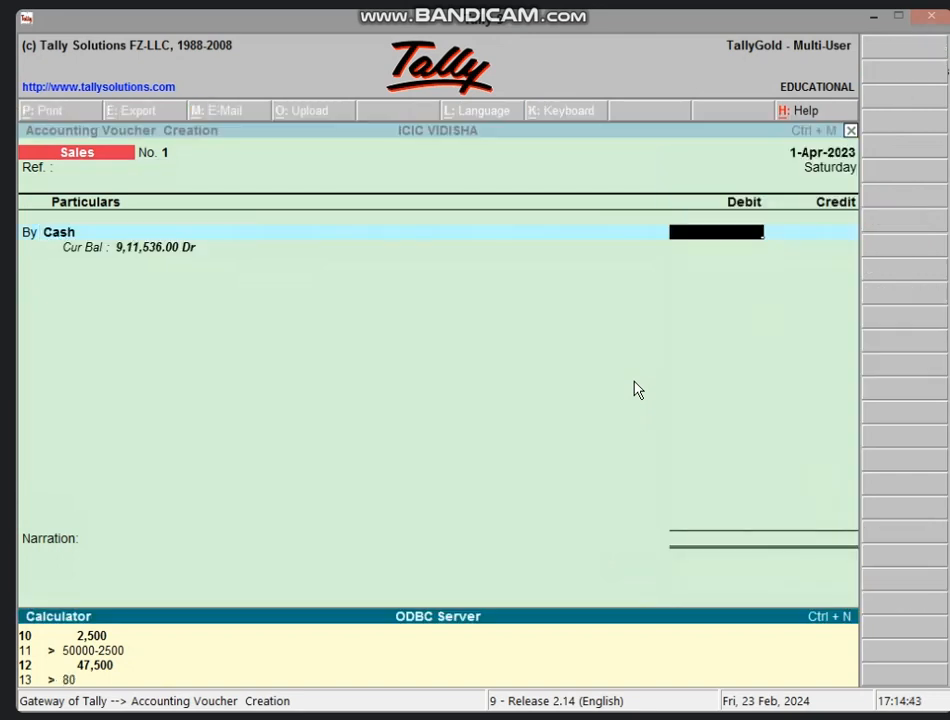
type("000*4/100")
key("Return")
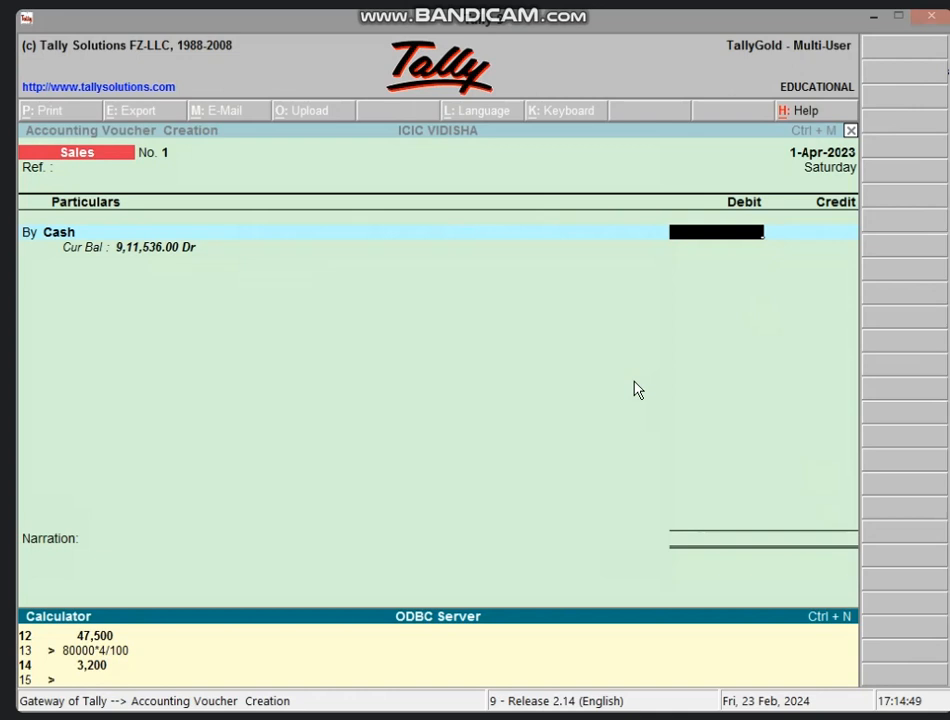
type("80000-3200")
key("Return")
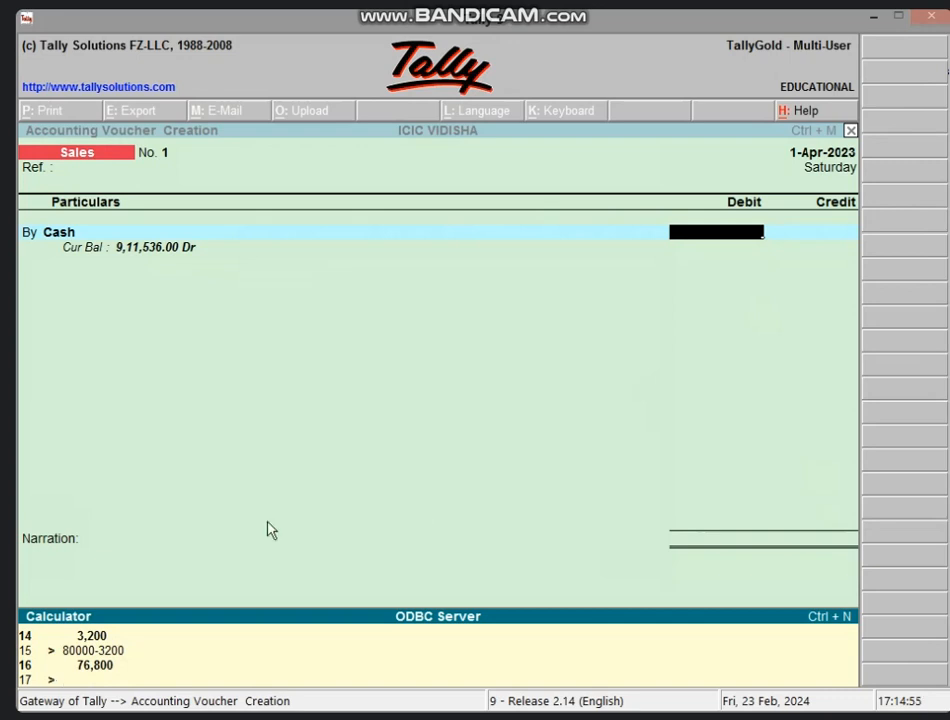
left_click(583, 358)
type("76800")
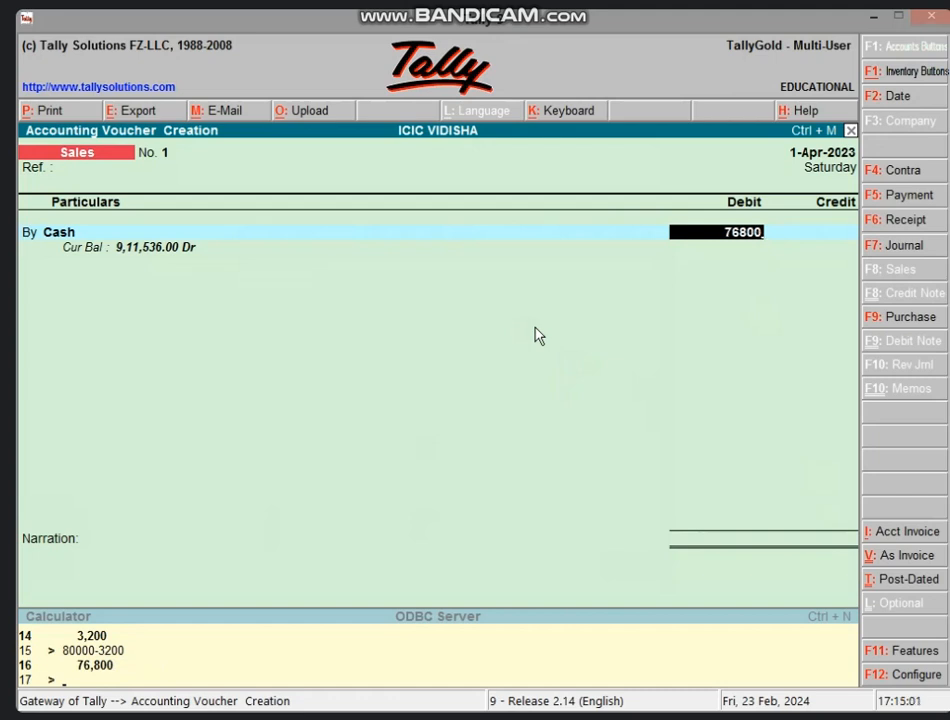
key("Return")
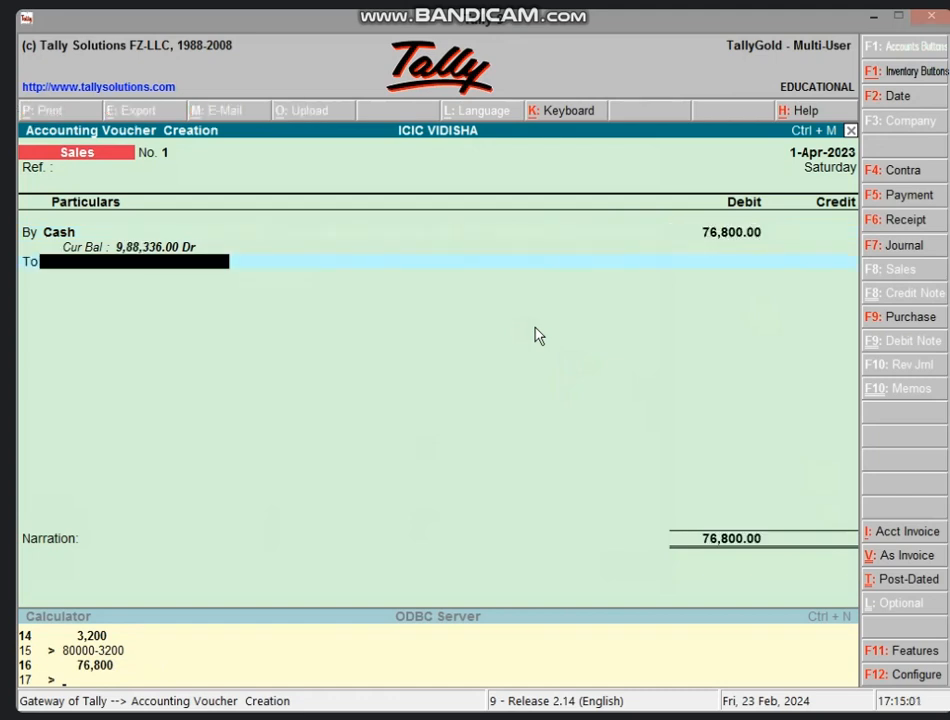
Create ledger SALES A/C under Sales Accounts and credit it 80,000.
key("alt+c")
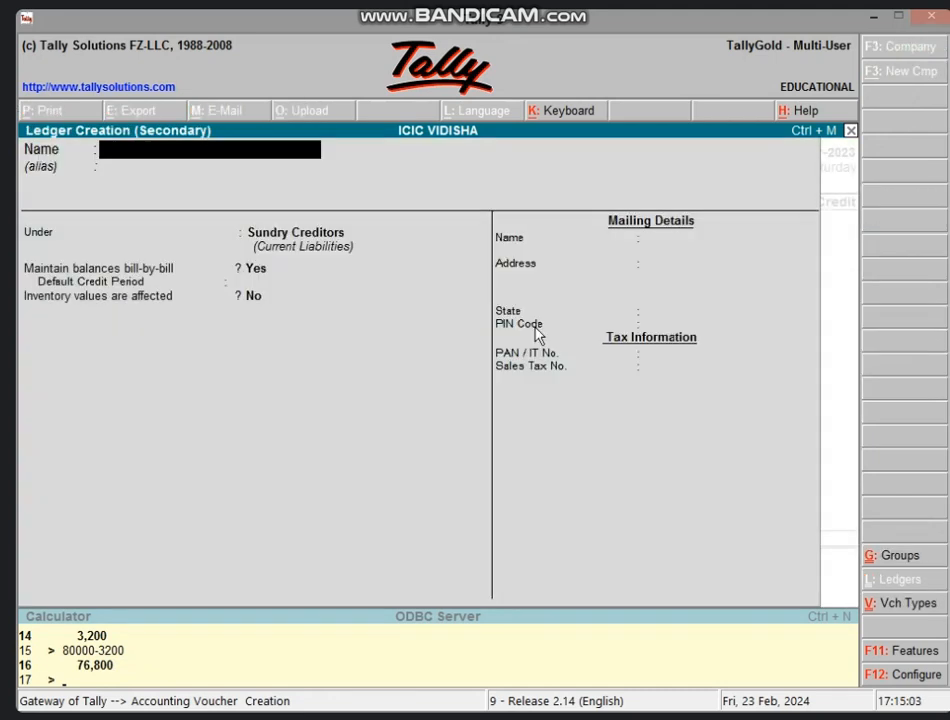
type("SALES")
type("A")
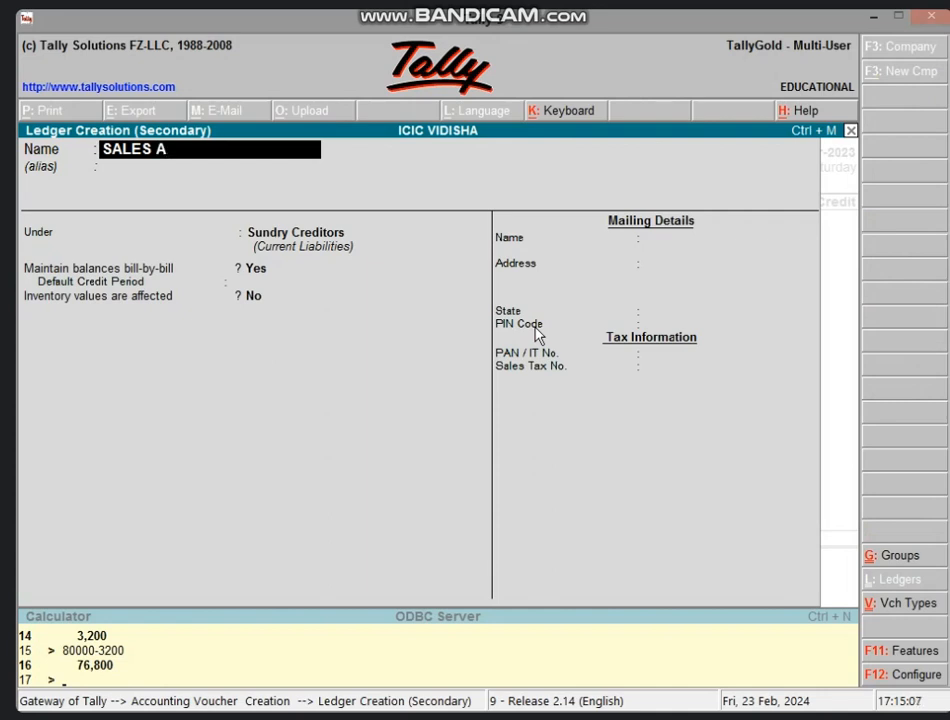
type("/C")
key("Return")
key("Return")
type("S")
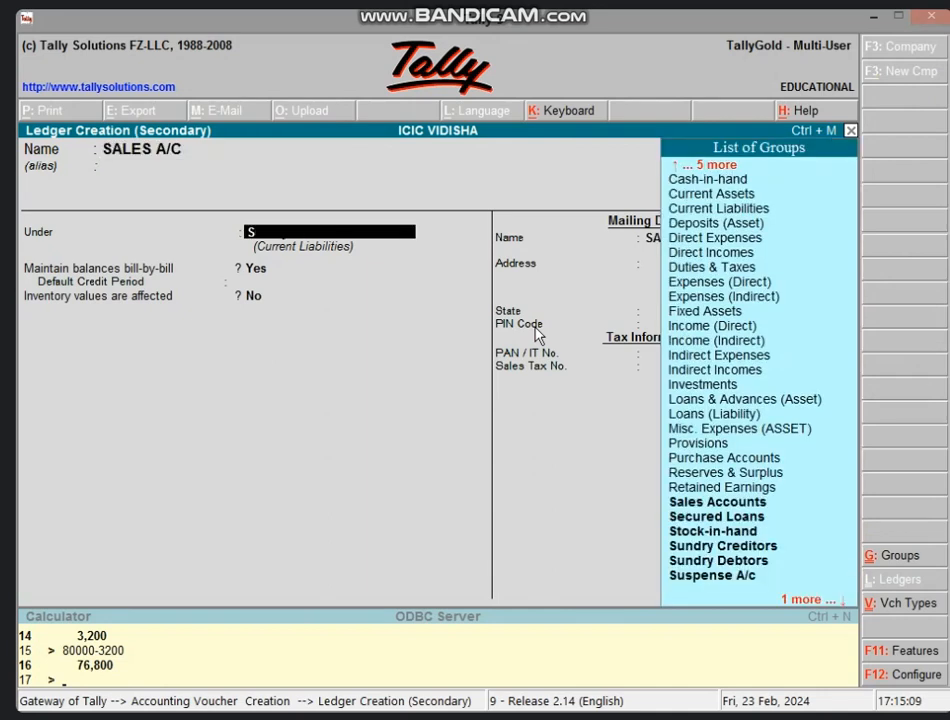
type("A")
key("Return")
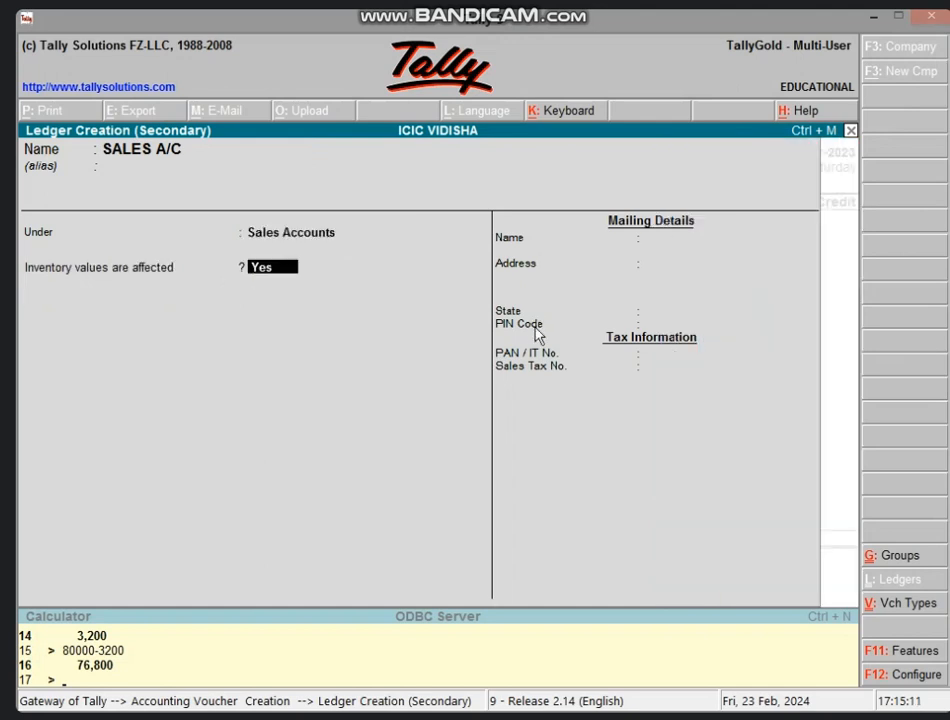
key("Return")
key("Return")
key("Return")
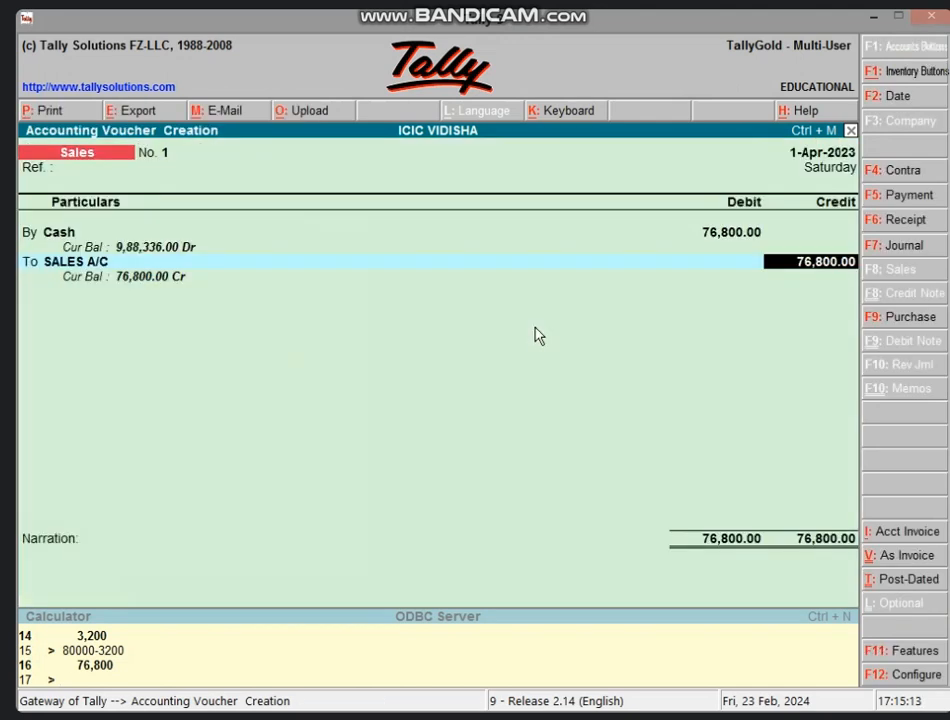
type("80,000")
key("Return")
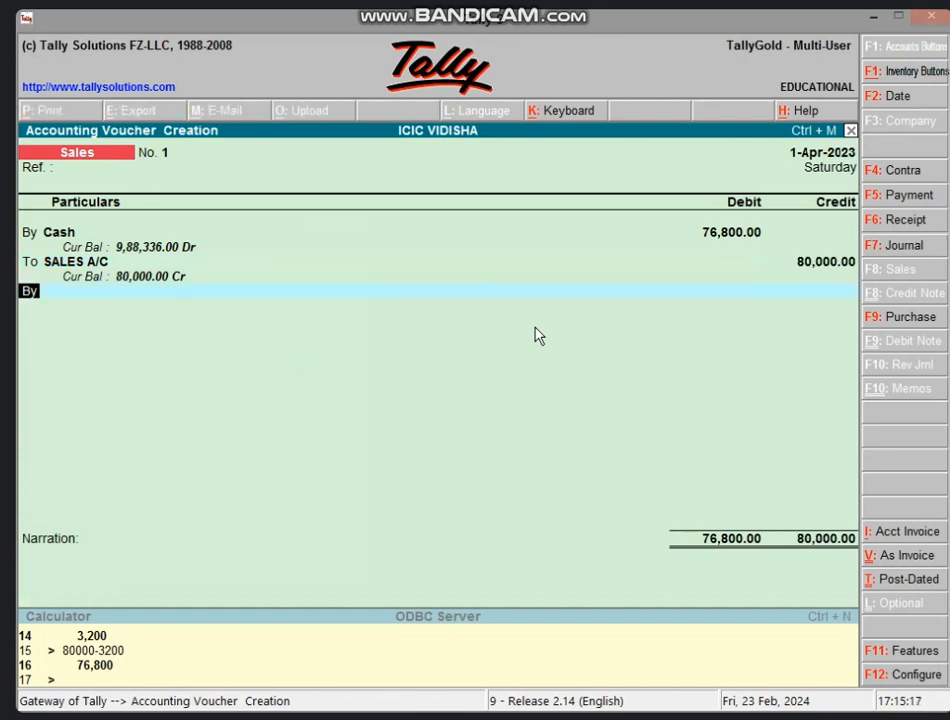
key("Return")
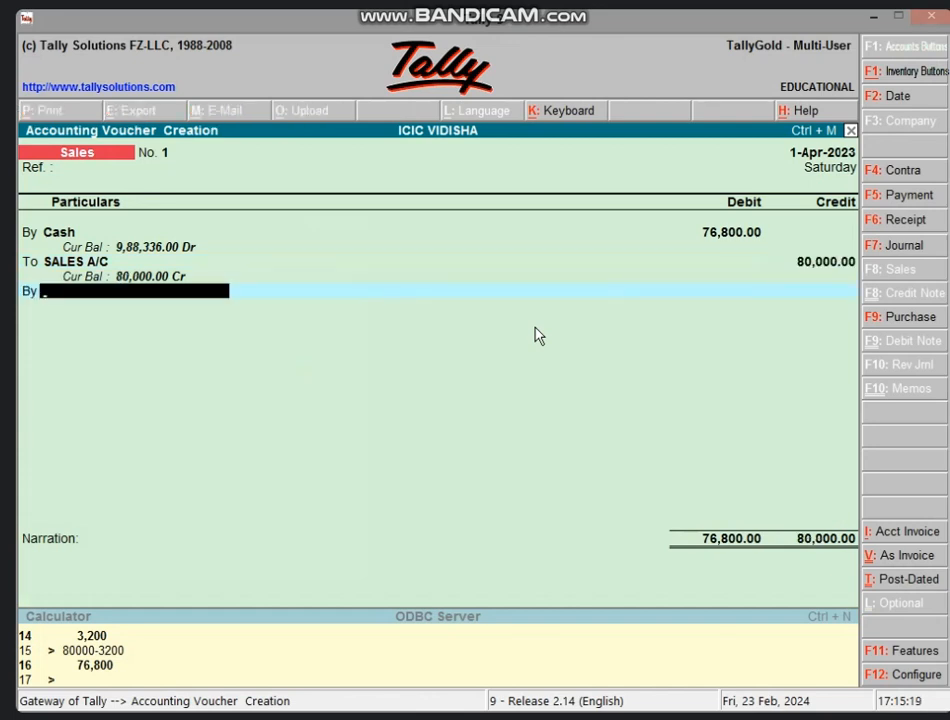
Create ledger DISCOUNT A/C S under Indirect Expenses for the discount line.
key("alt+c")
type("DIS")
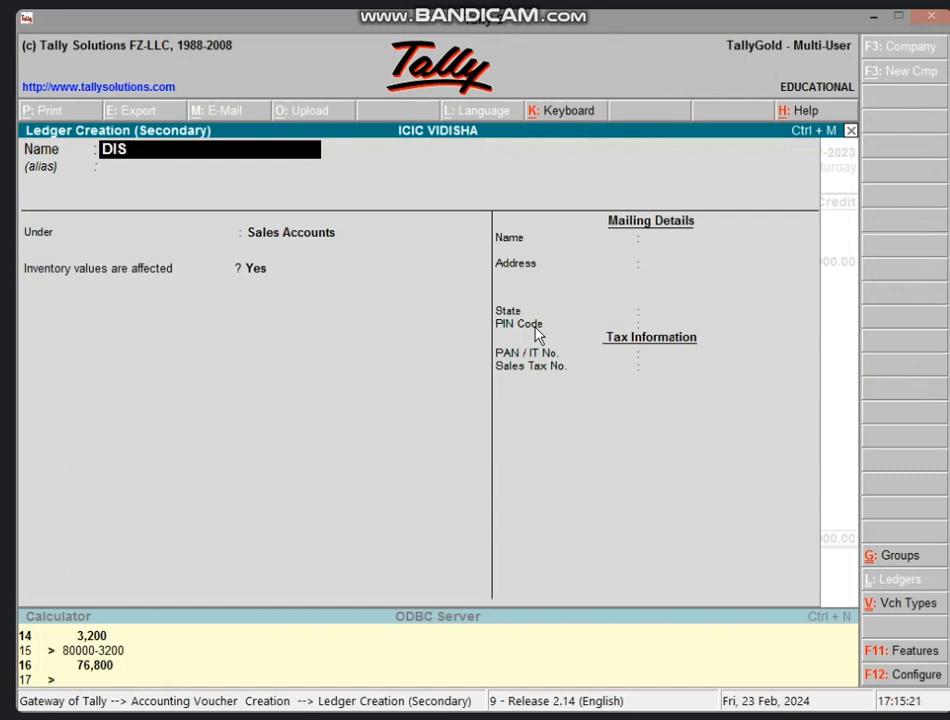
type("COUNT A/")
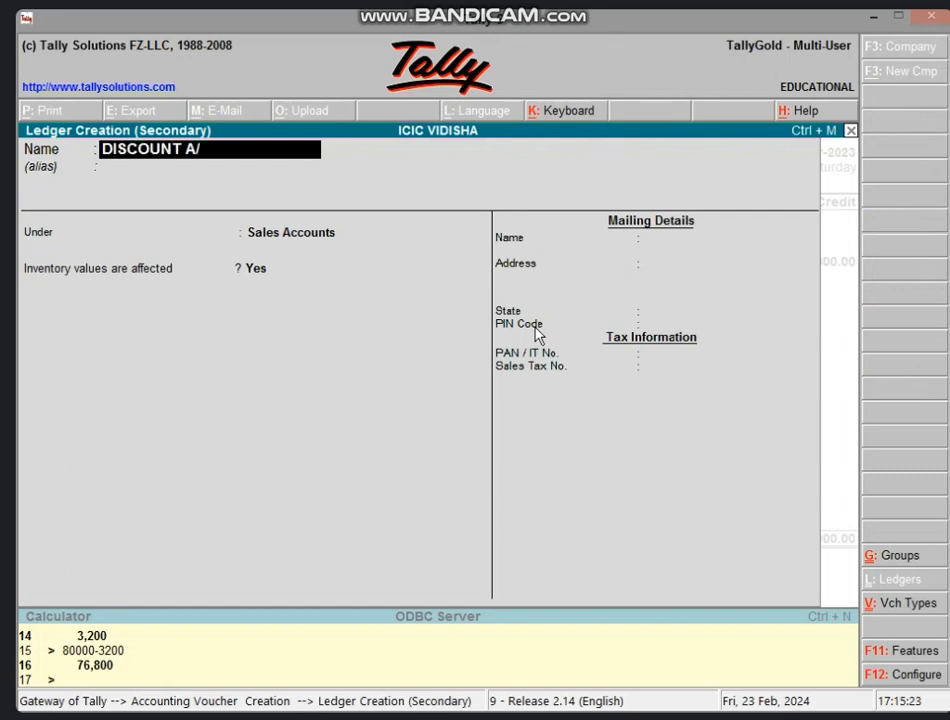
type("C S")
key("Return")
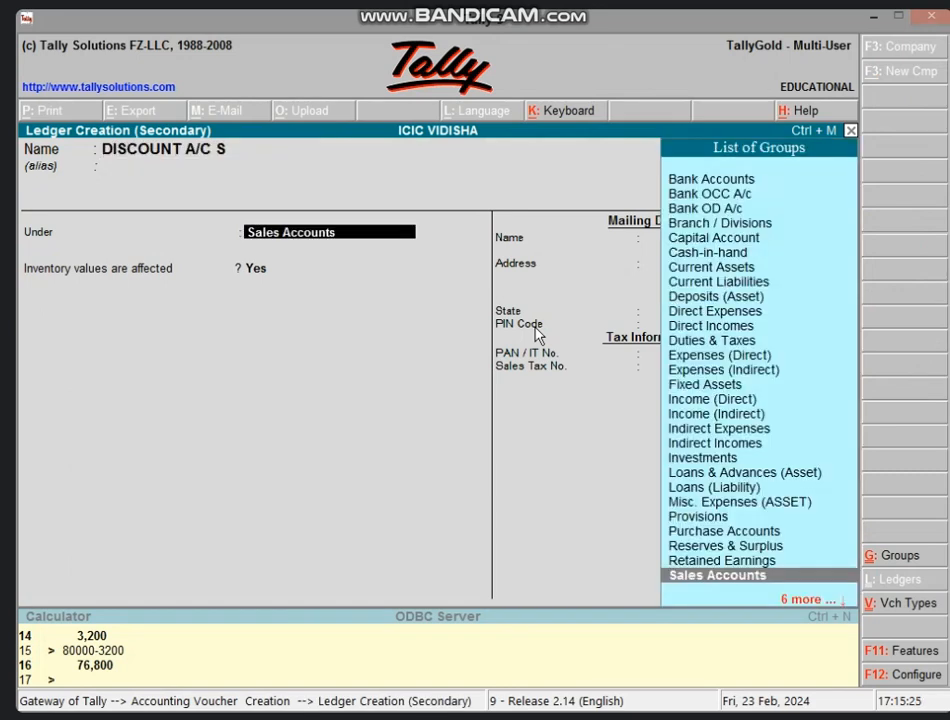
type("IND")
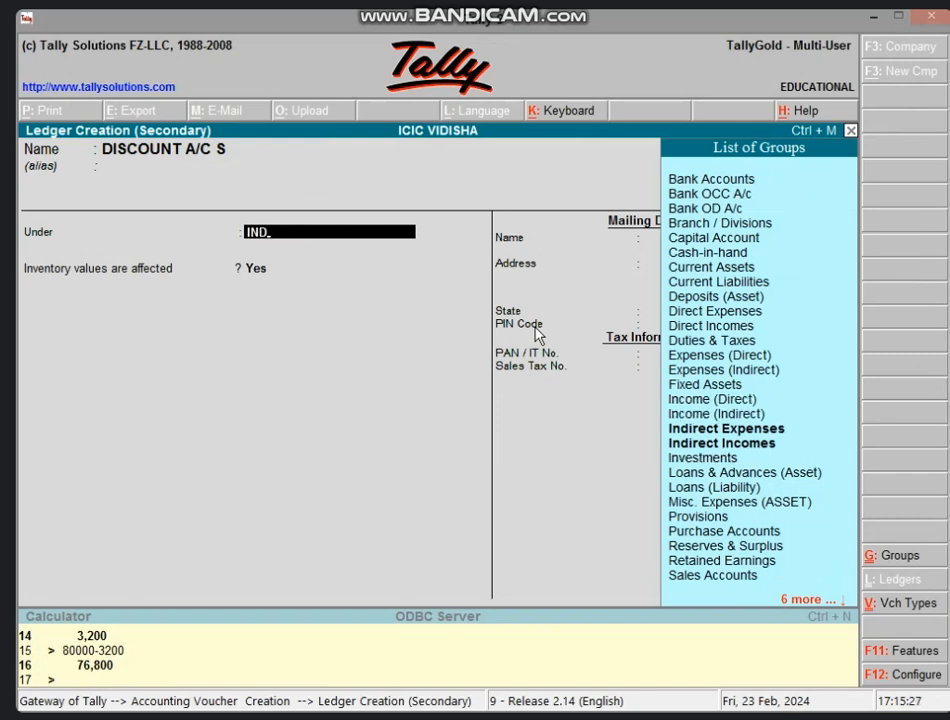
key("Return")
key("Return")
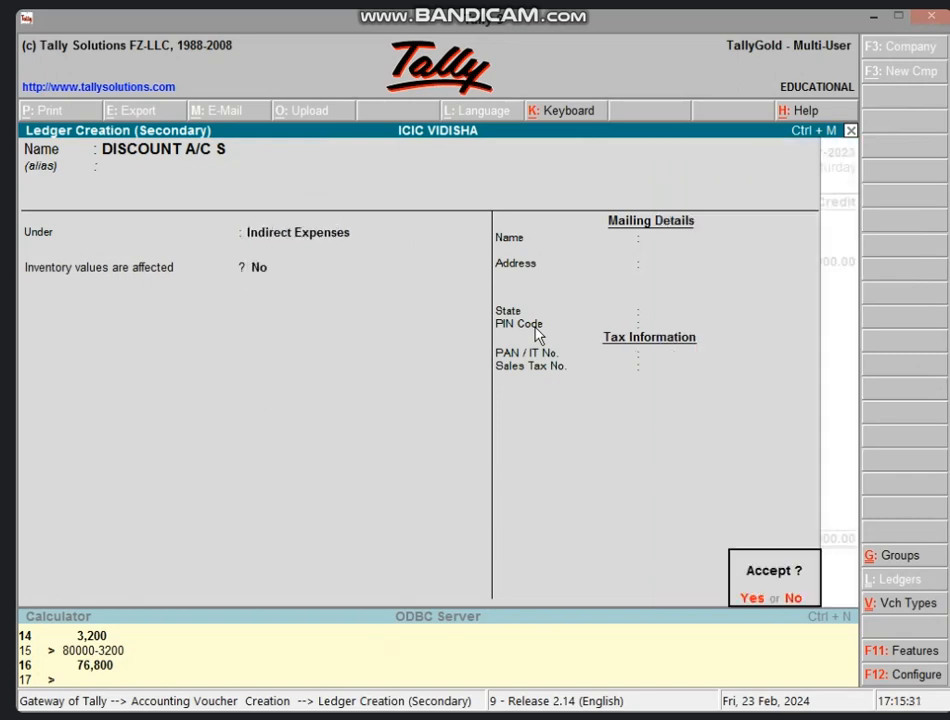
key("Return")
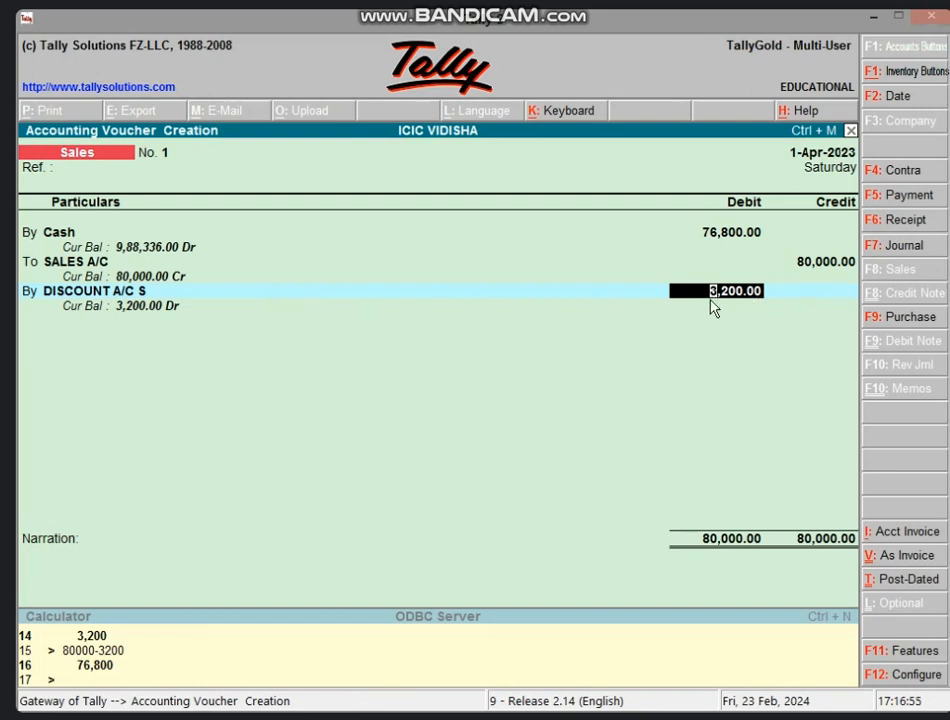
Confirm the 3,200 discount debit and accept Sales voucher No. 1 with 80,000 totals.
key("Return")
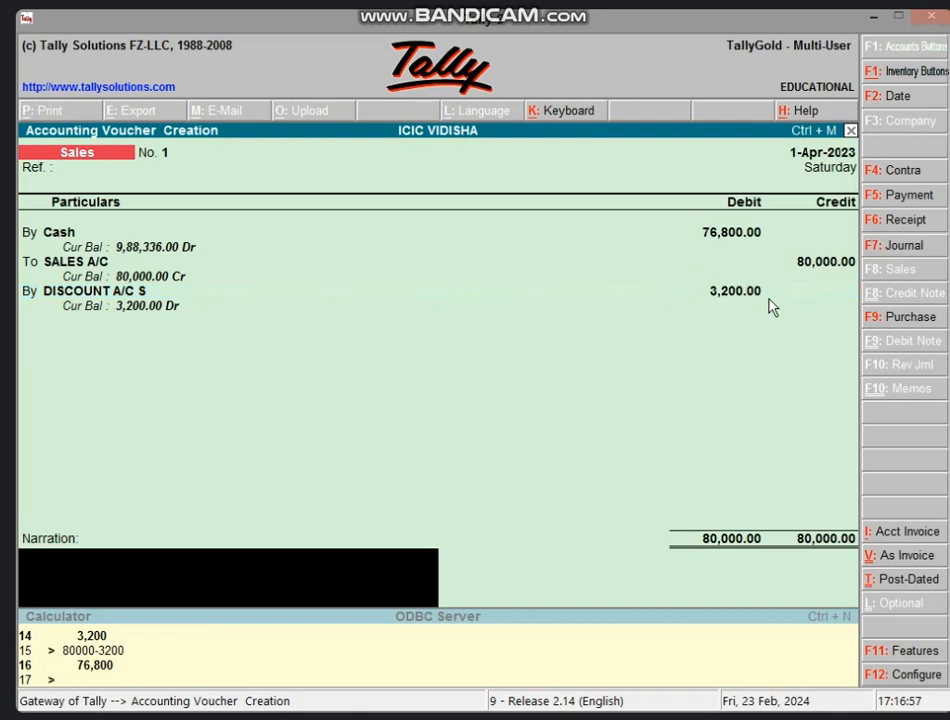
key("Return")
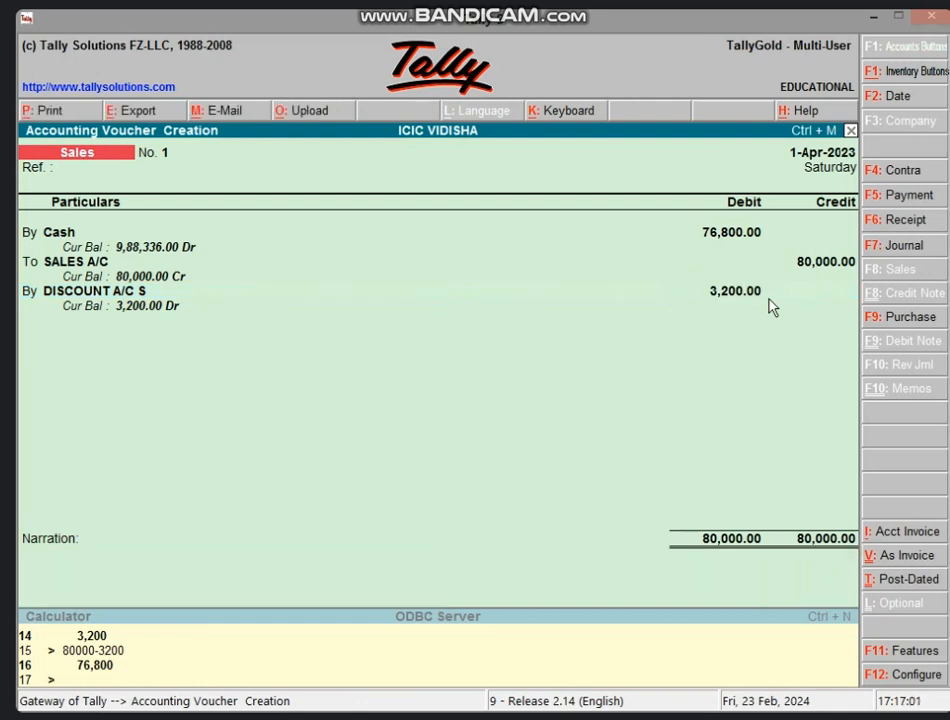
key("Return")
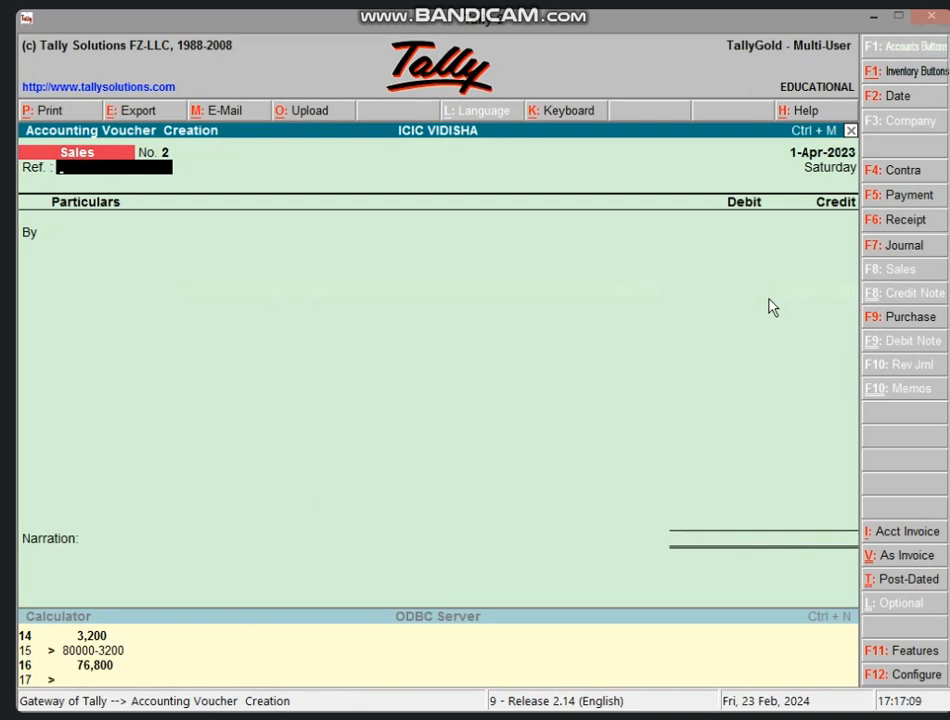
Create ledger BANK A/C under Bank Accounts as the debited ledger on Sales voucher No. 2.
key("Return")
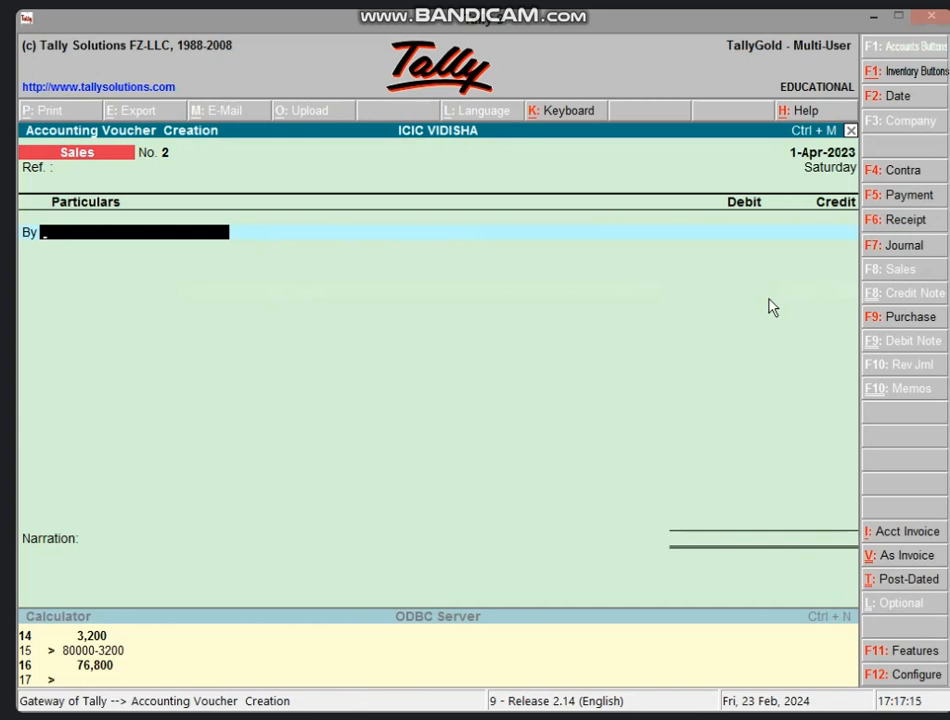
key("alt+c")
type("BAN")
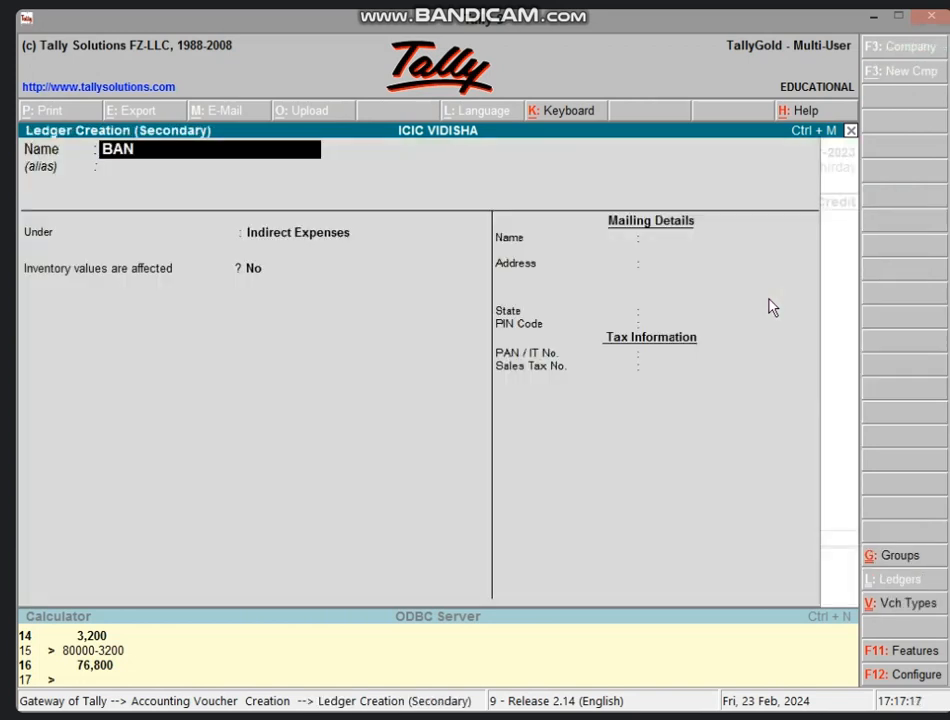
type("K A/C")
key("Return")
key("Return")
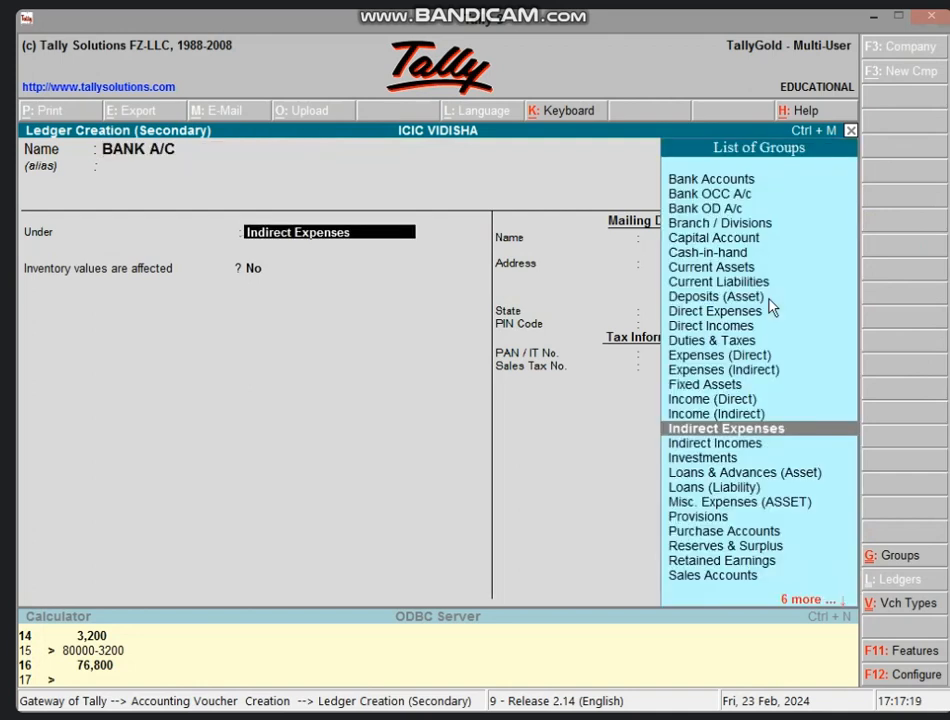
type("BAN")
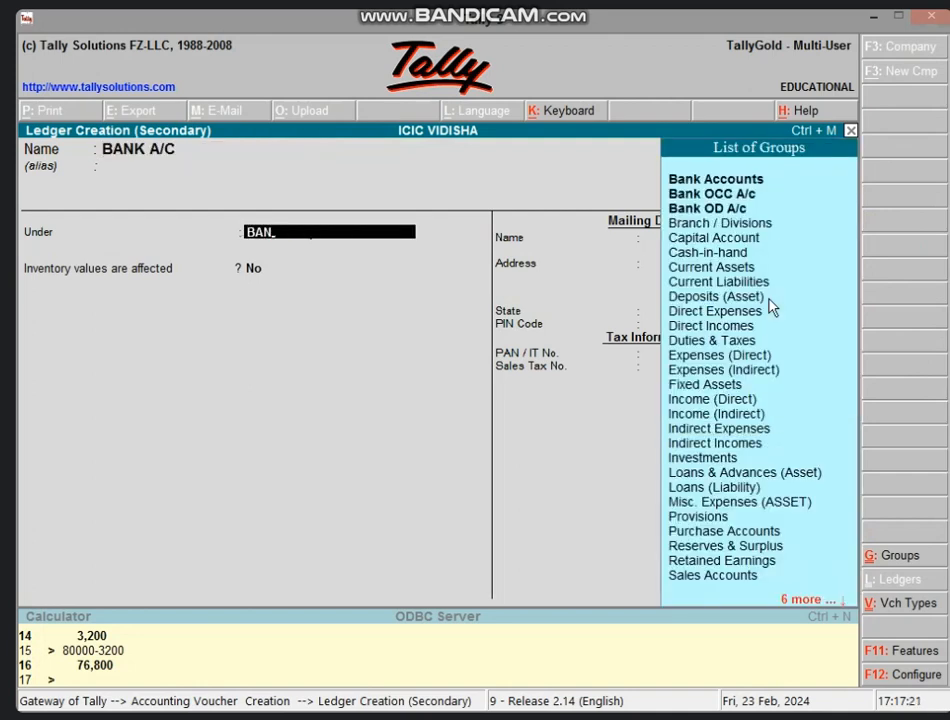
key("Return")
key("Return")
key("Return")
key("Return")
key("Return")
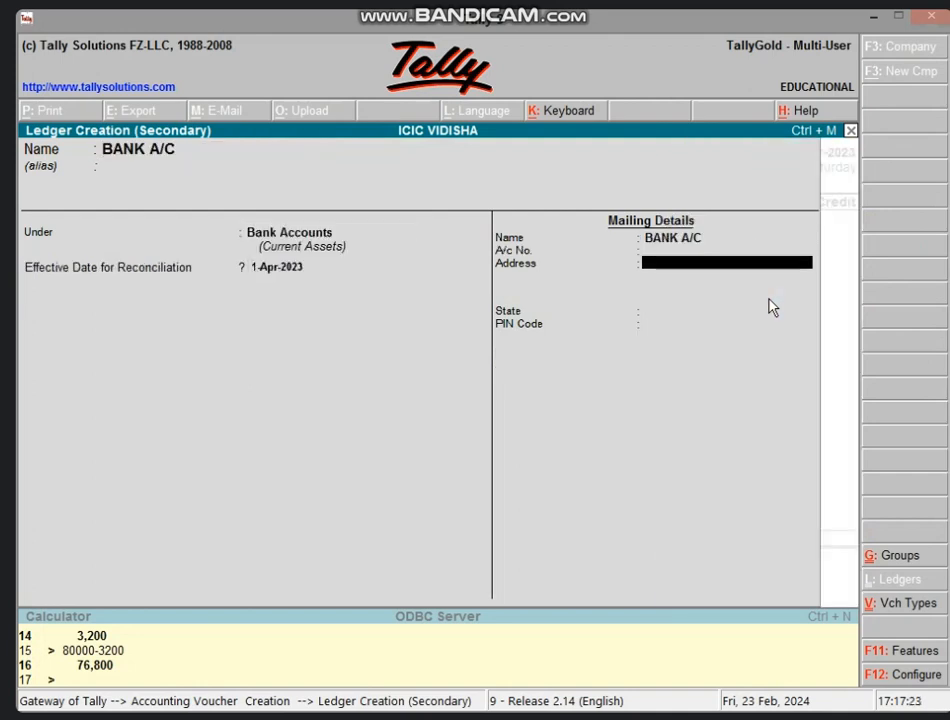
key("Return")
key("Return")
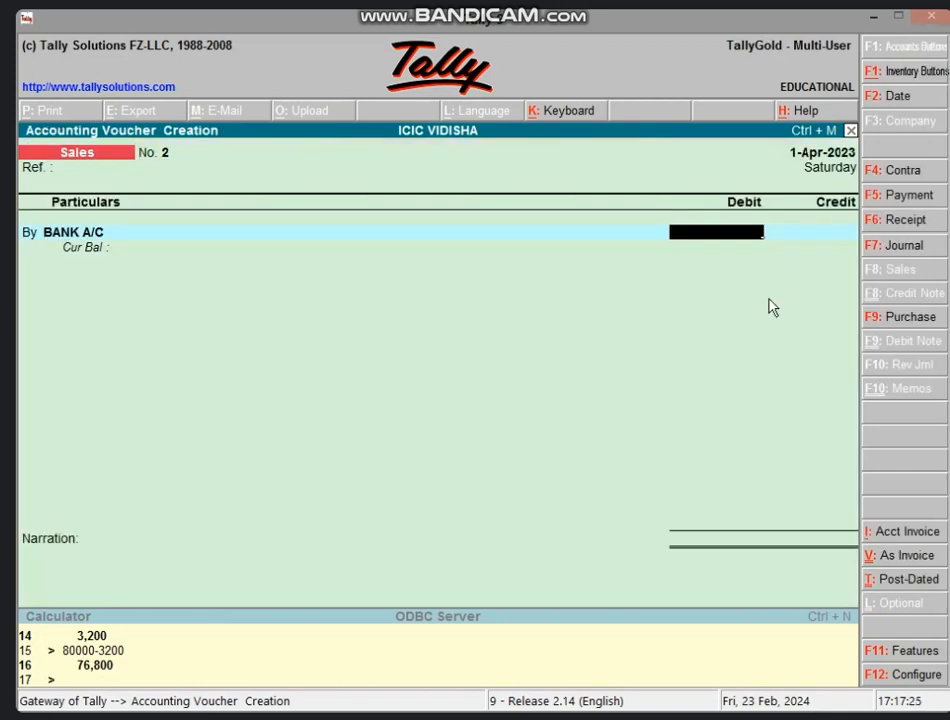
key("ctrl+n")
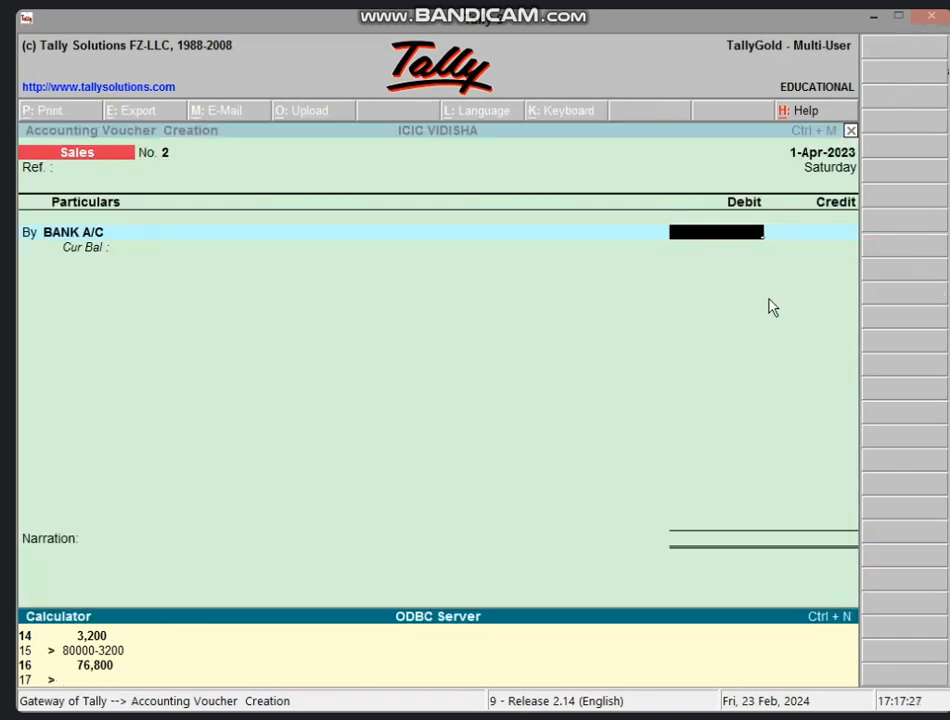
Calculate 75,000 less 4% (3,000), then 72,000 less 2% (1,440), giving 70,560.
type("75000*4/100")
key("Return")
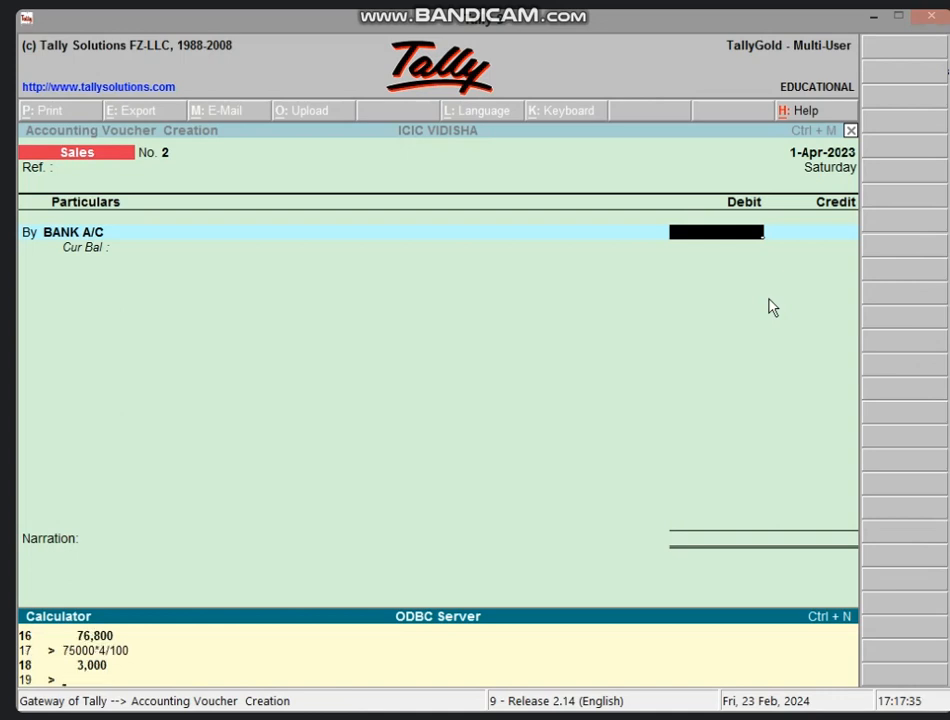
type("75000-3000")
key("Return")
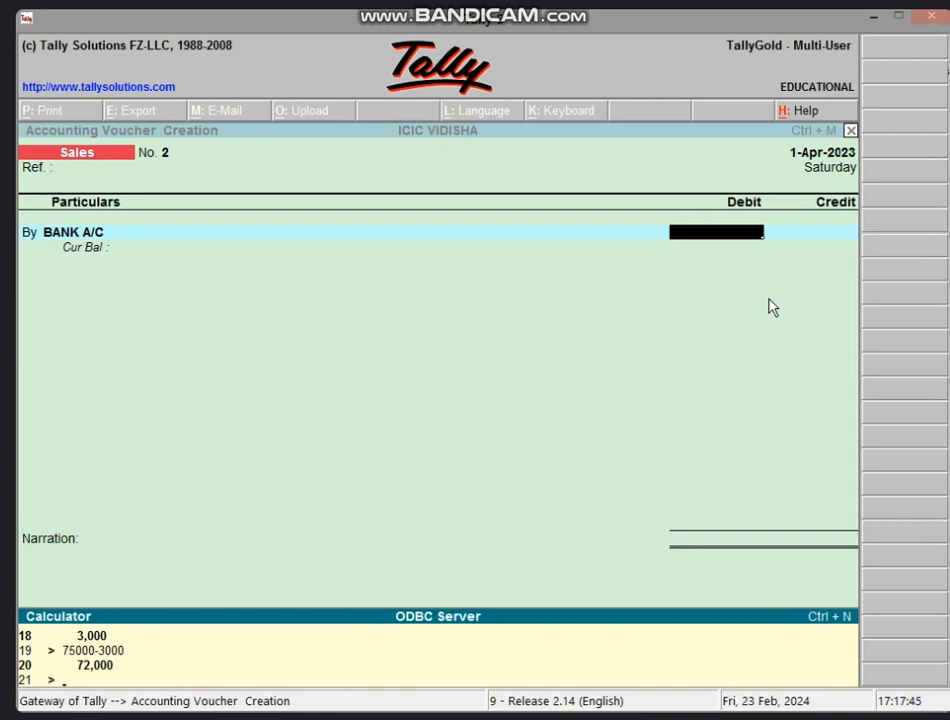
type("72000*2/100")
key("Return")
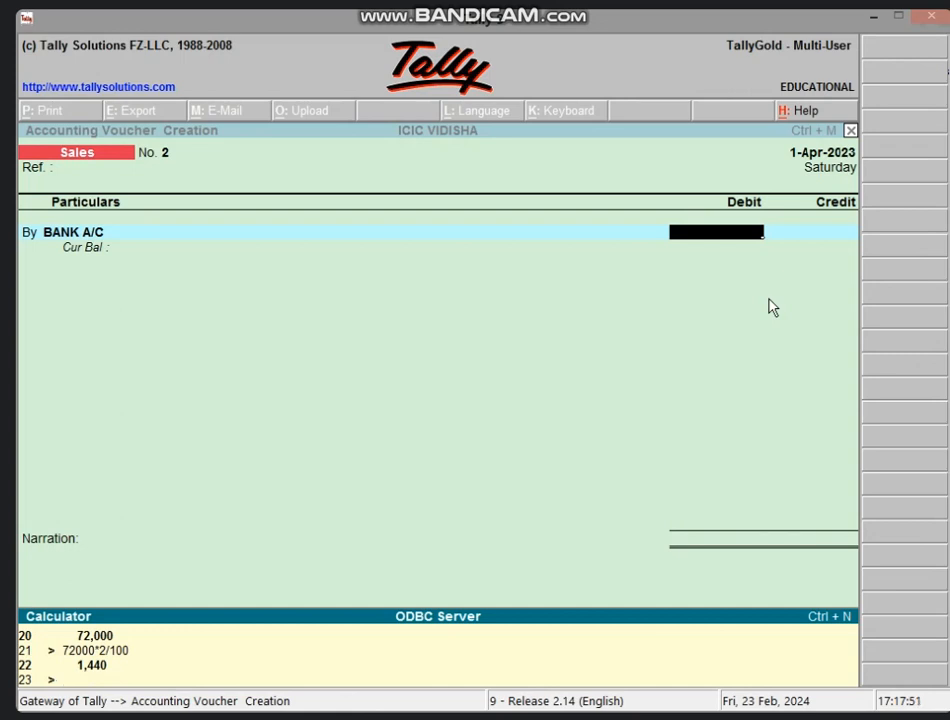
type("72000-1440")
key("Return")
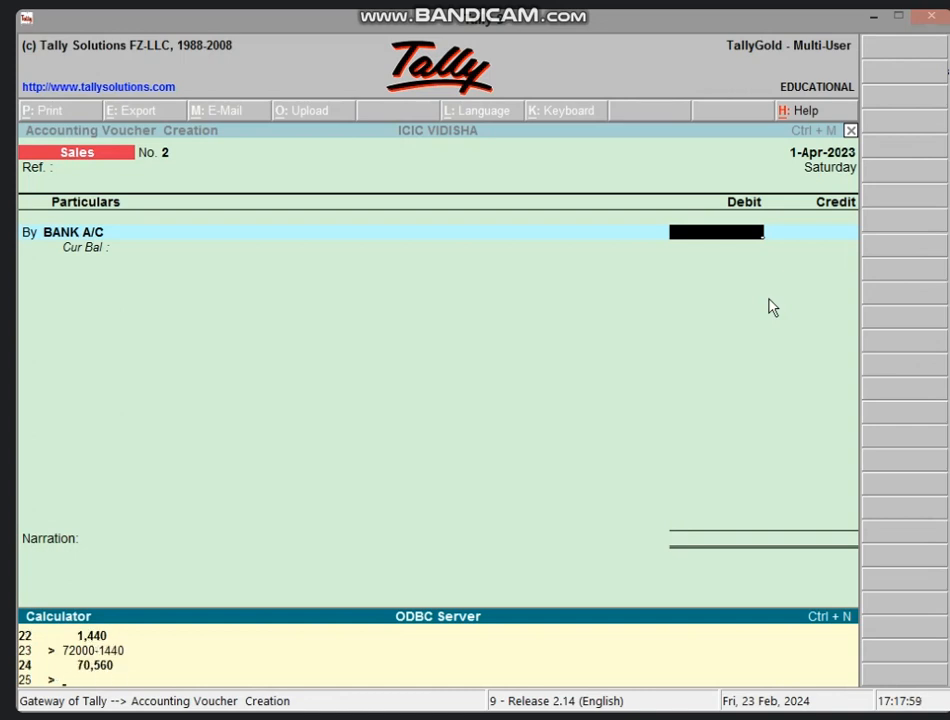
Debit BANK A/C 70,560 and begin the SALES A/C credit line.
left_click(683, 244)
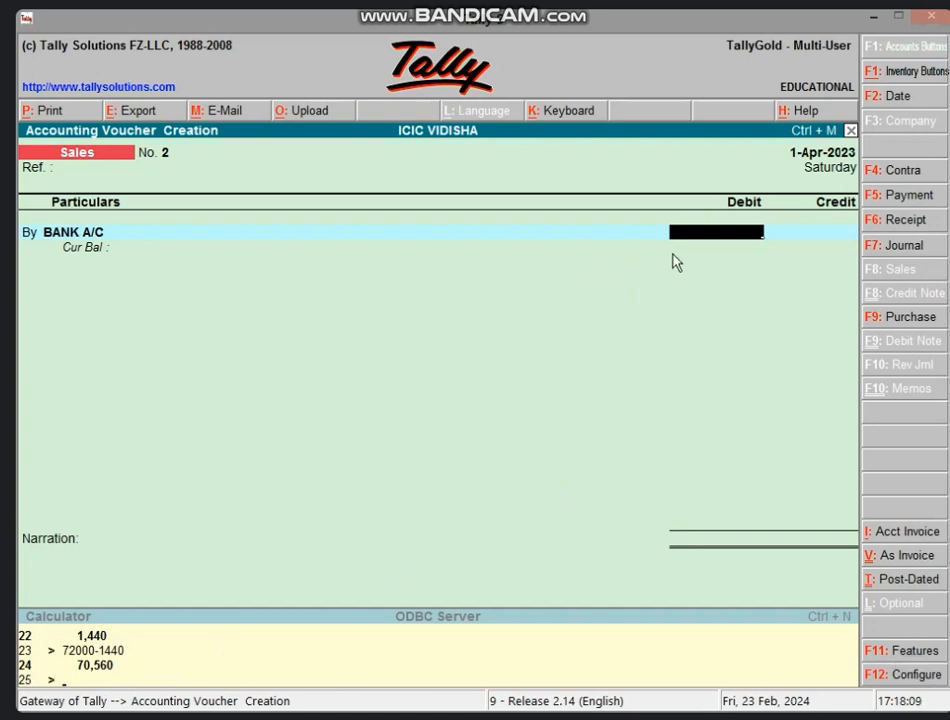
type("70,560")
key("Return")
type("SA")
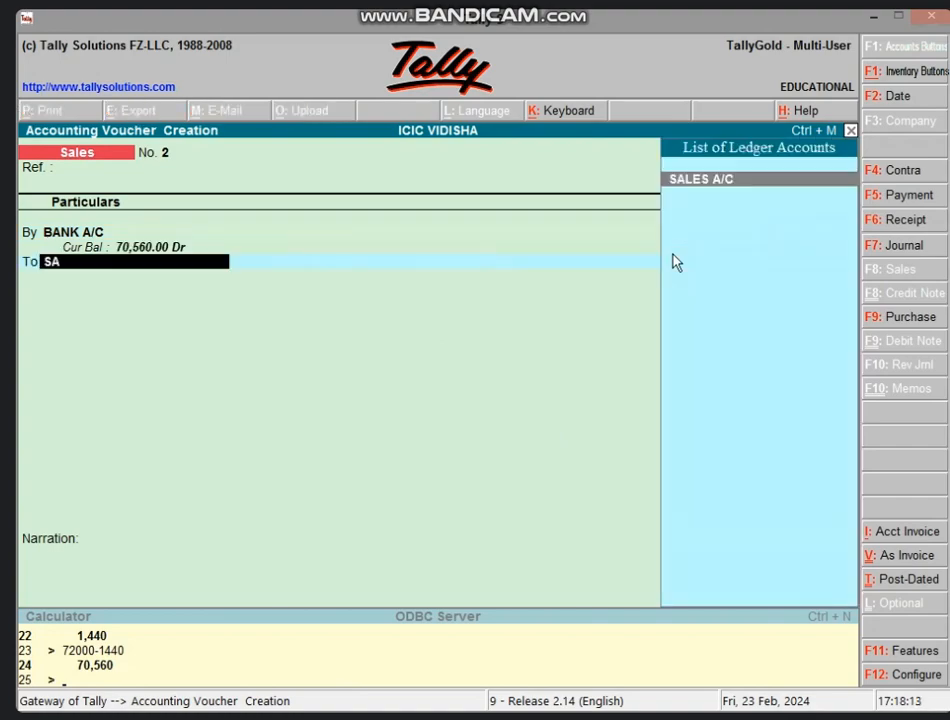